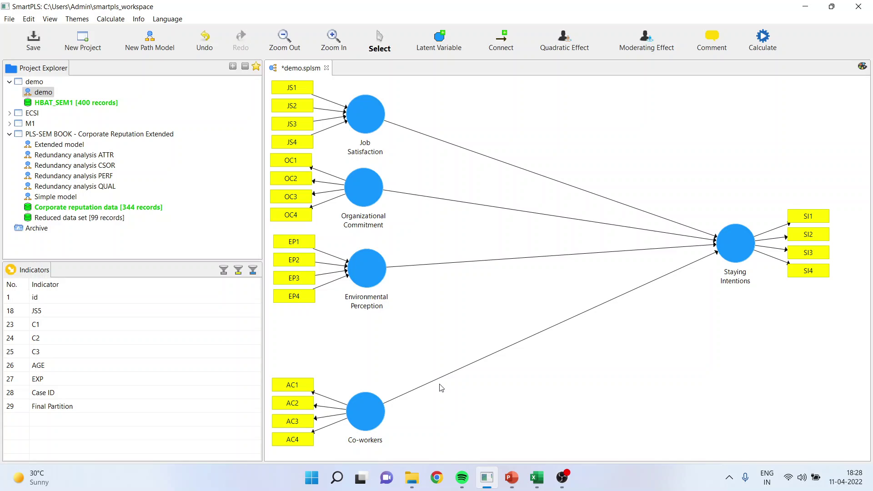
Step: Select the Staying Intentions construct and bring up its context menu with Add Moderating Effect
{"action": "left_click", "coordinate": [375, 411]}
{"action": "left_click", "coordinate": [369, 276]}
{"action": "left_click", "coordinate": [737, 246]}
{"action": "right_click", "coordinate": [735, 240]}
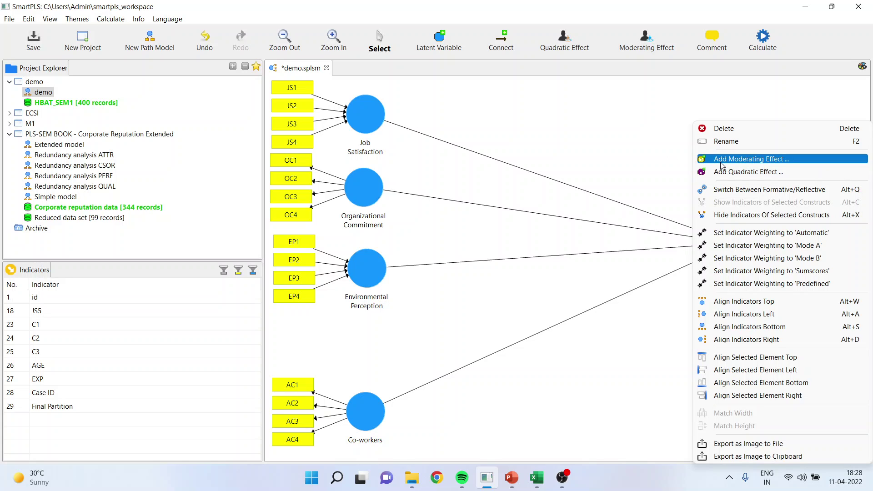
Step: Add a moderating effect on Staying Intentions: Co-workers moderating Environmental Perception, using Product Indicator
{"action": "left_click", "coordinate": [746, 162]}
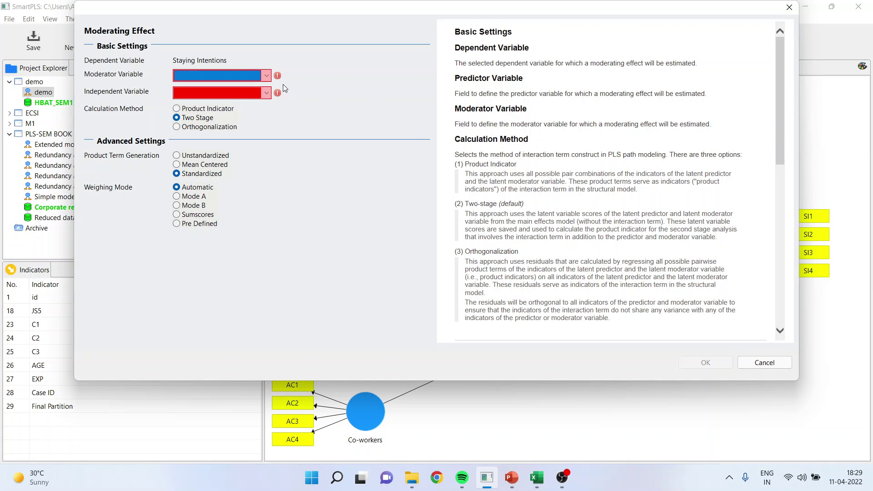
{"action": "left_click", "coordinate": [267, 76]}
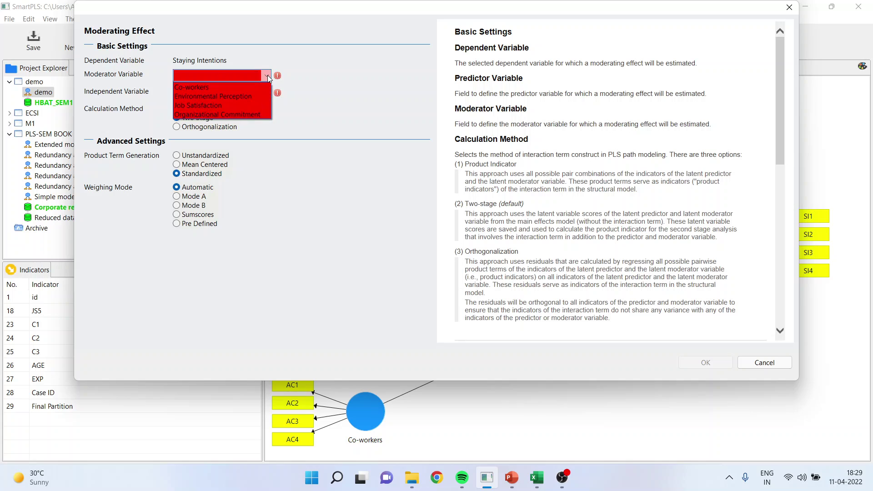
{"action": "left_click", "coordinate": [254, 89]}
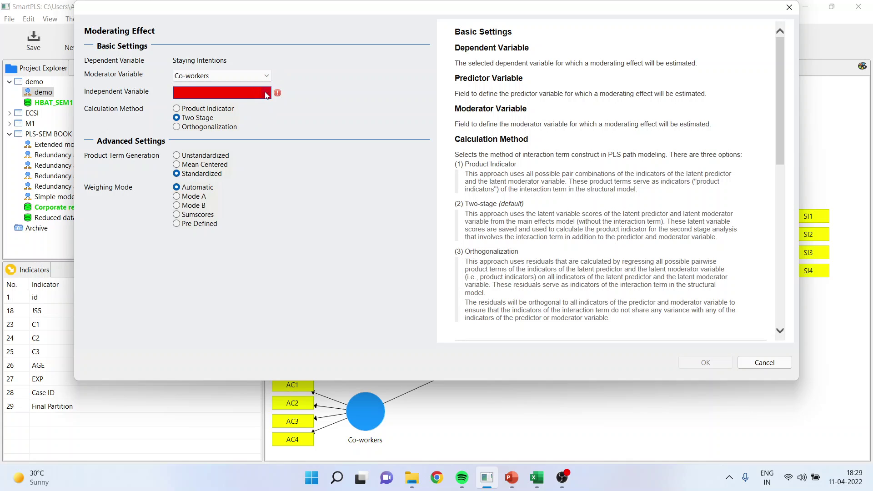
{"action": "left_click", "coordinate": [266, 93]}
{"action": "left_click", "coordinate": [253, 113]}
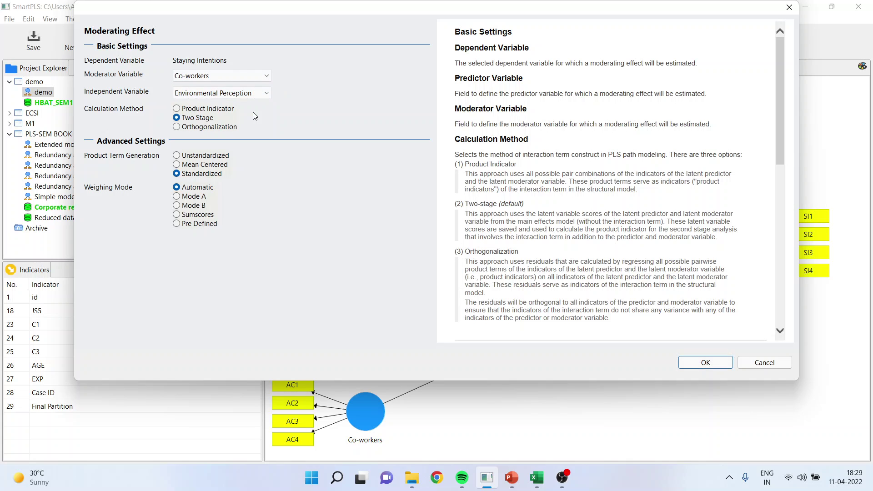
{"action": "left_click", "coordinate": [177, 109]}
{"action": "left_click", "coordinate": [697, 364]}
Step: Move Moderating Effect 1 to the model's centre, then show and hide its product indicators
{"action": "left_click", "coordinate": [709, 317]}
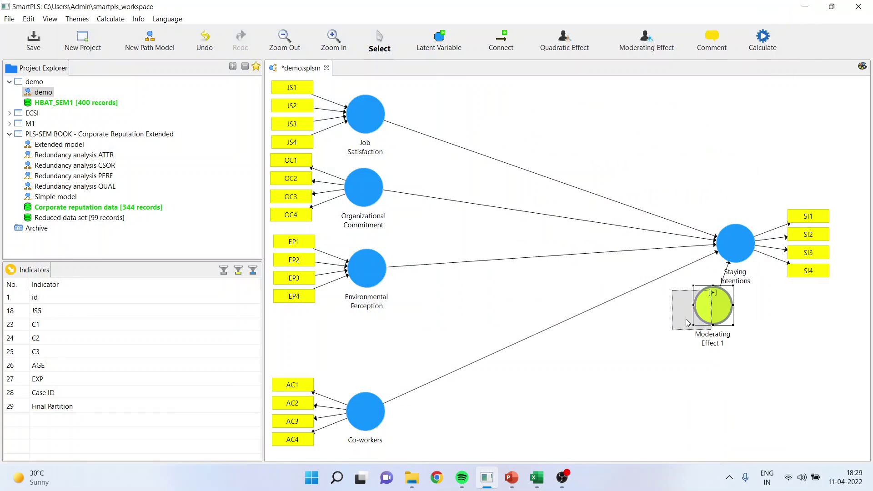
{"action": "left_click_drag", "start_coordinate": [563, 310], "coordinate": [532, 307]}
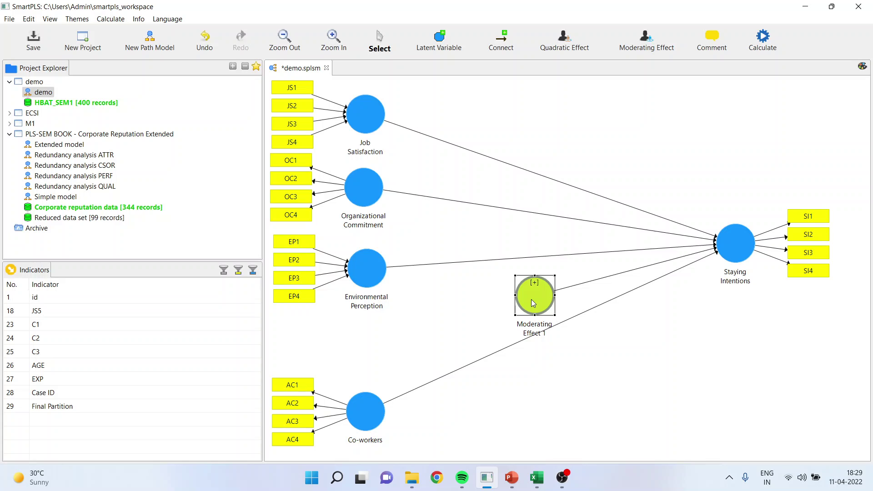
{"action": "right_click", "coordinate": [532, 300]}
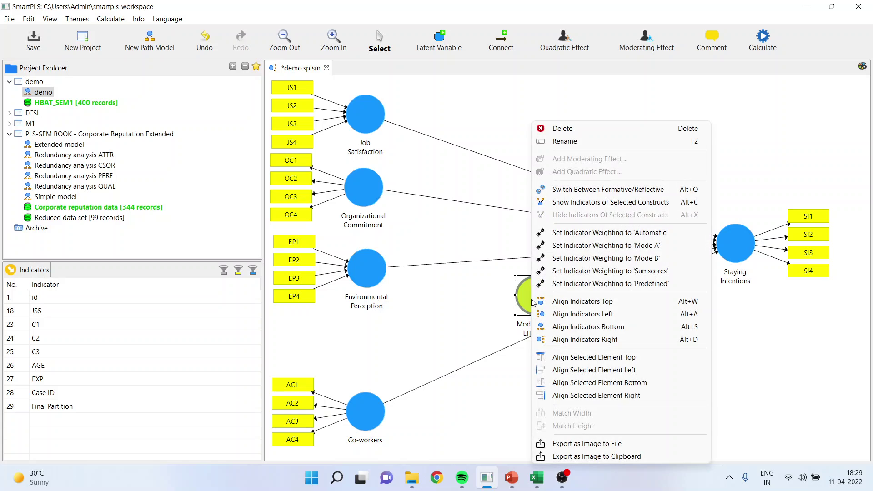
{"action": "left_click", "coordinate": [597, 203]}
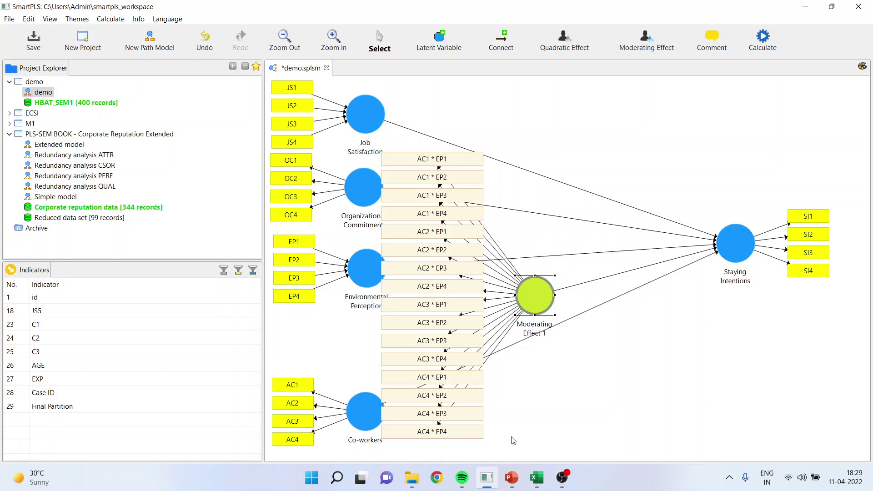
{"action": "right_click", "coordinate": [530, 297]}
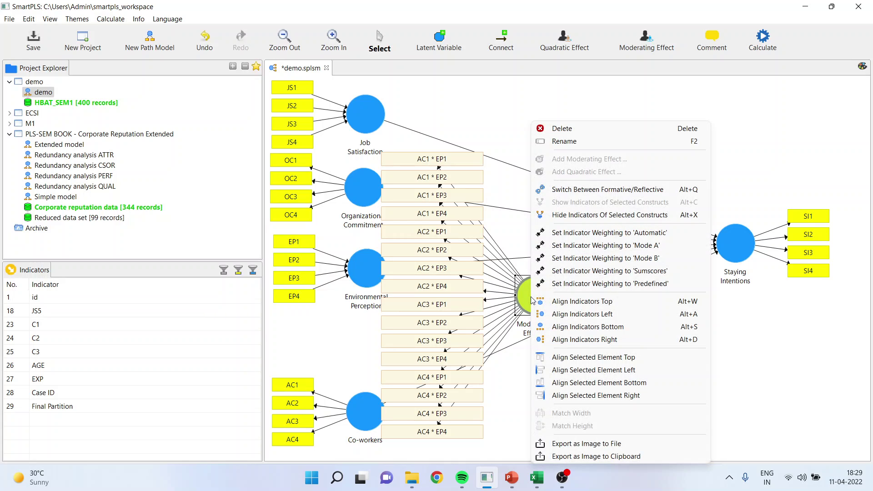
{"action": "left_click", "coordinate": [574, 217]}
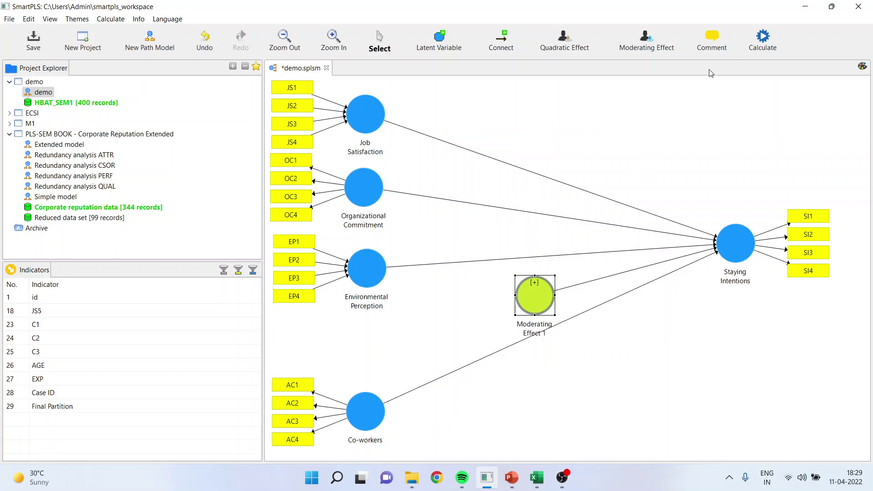
Step: Run bootstrapping with default settings (1000 subsamples) to get path coefficients and p-values
{"action": "left_click", "coordinate": [762, 45]}
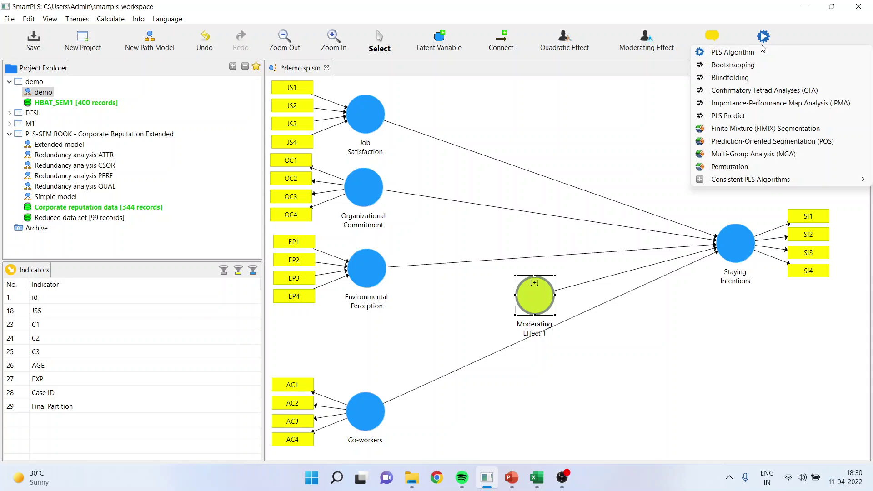
{"action": "left_click", "coordinate": [760, 65]}
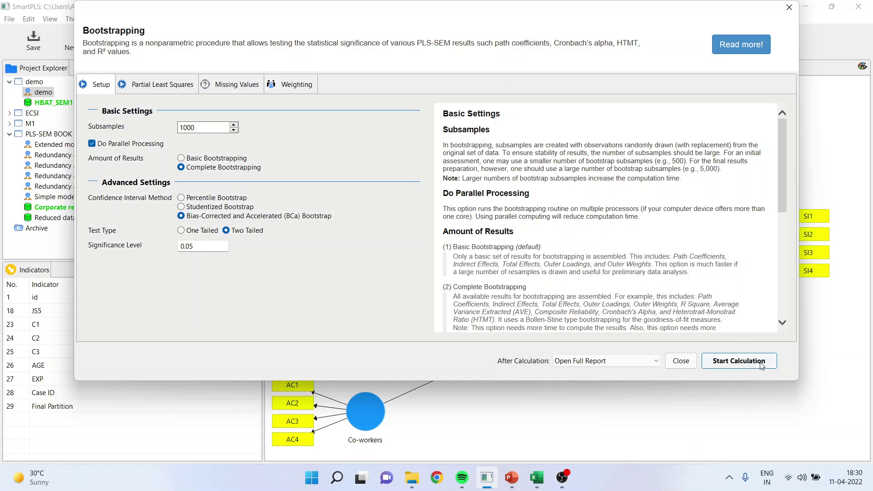
{"action": "left_click", "coordinate": [736, 365]}
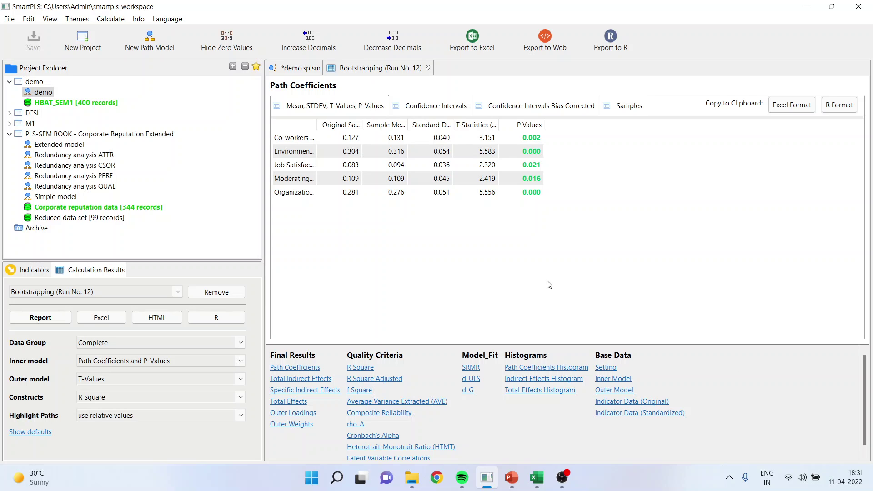
Step: Review the Moderating Effect 1 path and its bias-corrected confidence interval (−0.195 to −0.017)
{"action": "left_click_drag", "start_coordinate": [317, 125], "coordinate": [438, 127]}
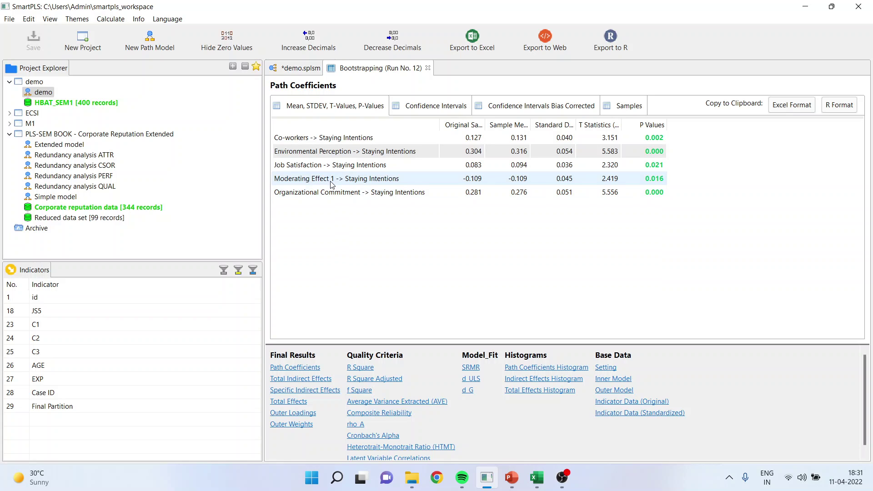
{"action": "left_click", "coordinate": [659, 179]}
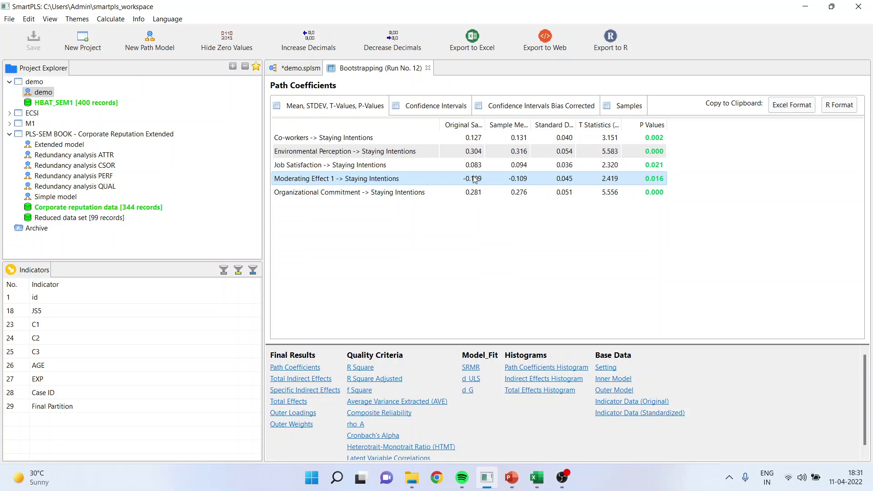
{"action": "left_click", "coordinate": [533, 106]}
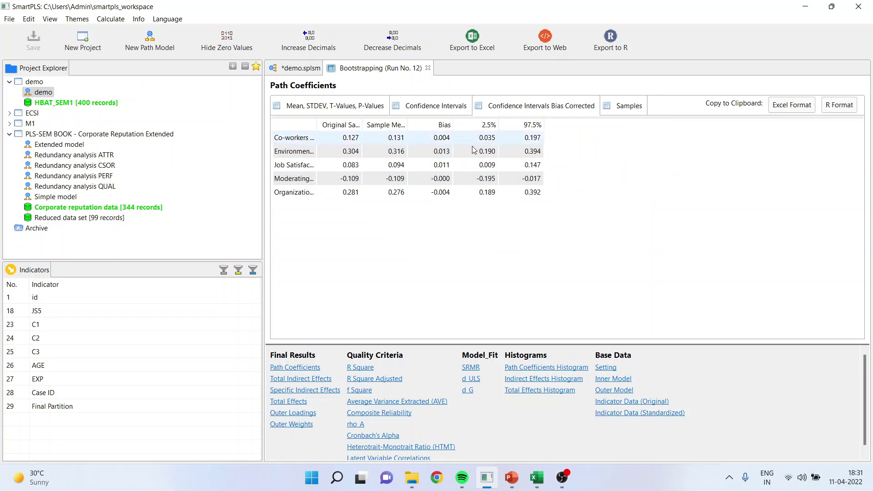
{"action": "left_click_drag", "start_coordinate": [316, 120], "coordinate": [475, 120]}
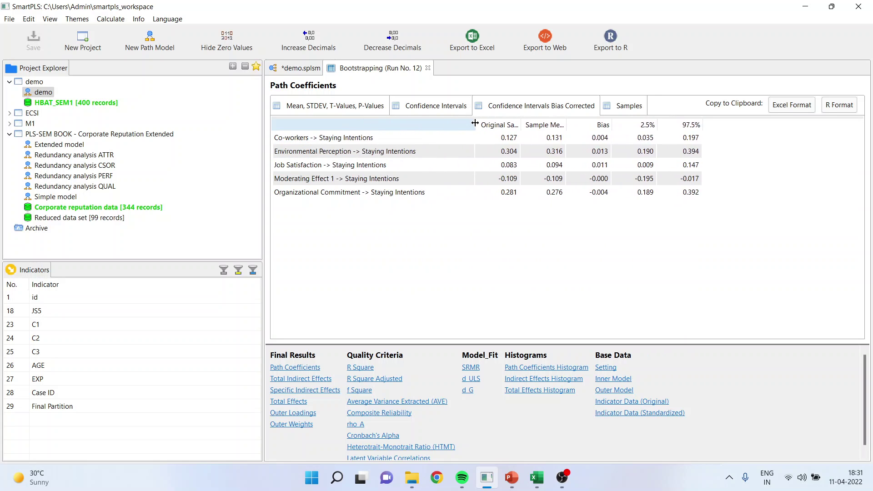
{"action": "left_click", "coordinate": [646, 178]}
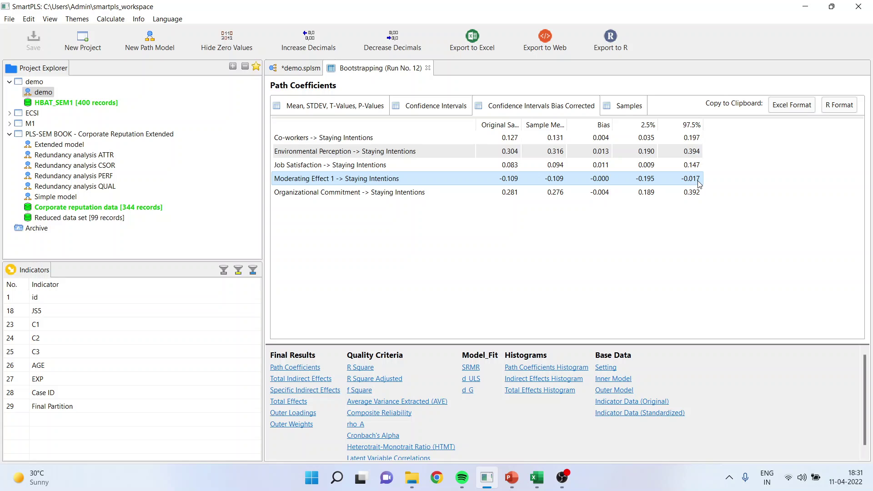
Step: Return to the model diagram, shift Moderating Effect 1 left, and bring up the smartpls1 presentation
{"action": "left_click", "coordinate": [291, 72]}
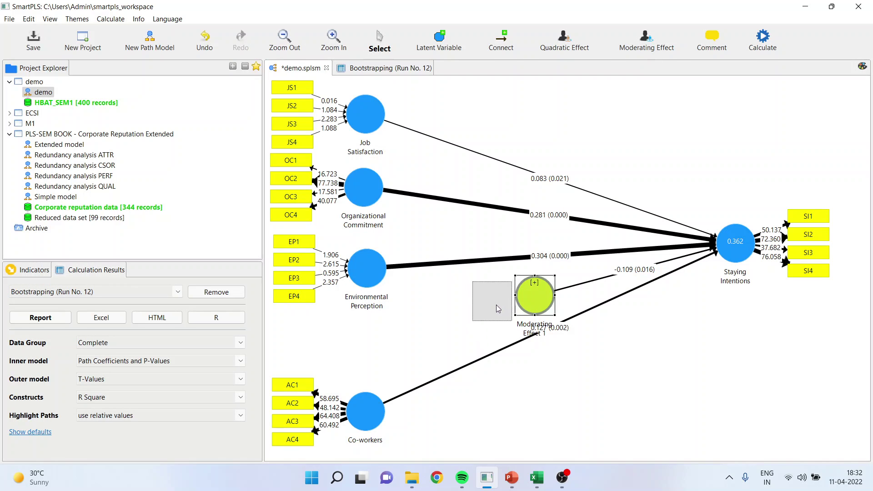
{"action": "left_click_drag", "start_coordinate": [447, 312], "coordinate": [449, 313]}
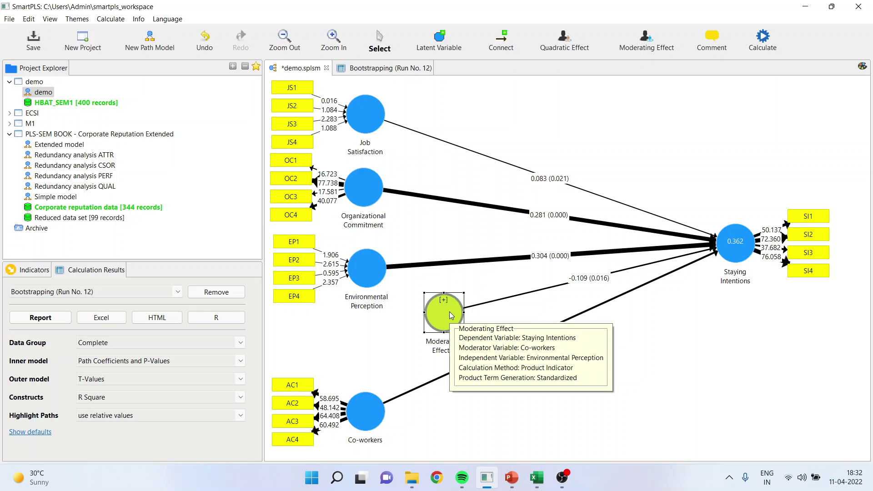
{"action": "mouse_move", "coordinate": [518, 482]}
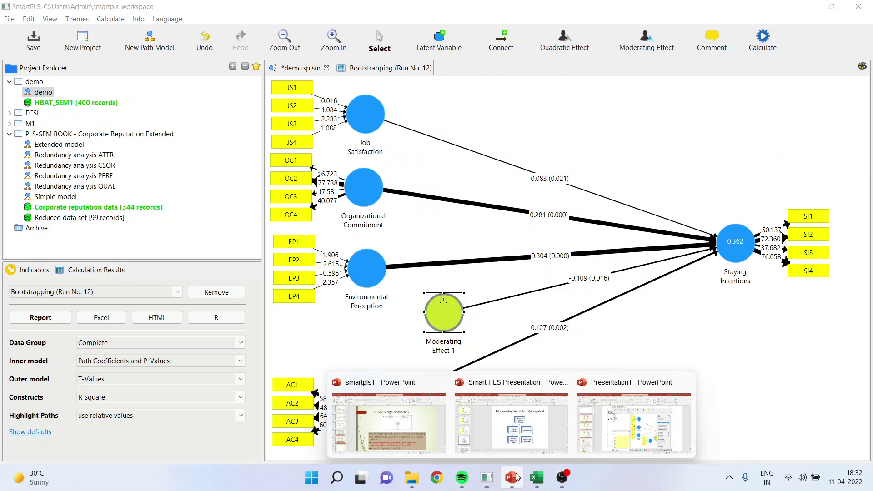
{"action": "left_click", "coordinate": [398, 427]}
Step: Present slide 139, the Interpretation slide, full screen, end the show, and return to SmartPLS
{"action": "left_click", "coordinate": [126, 446]}
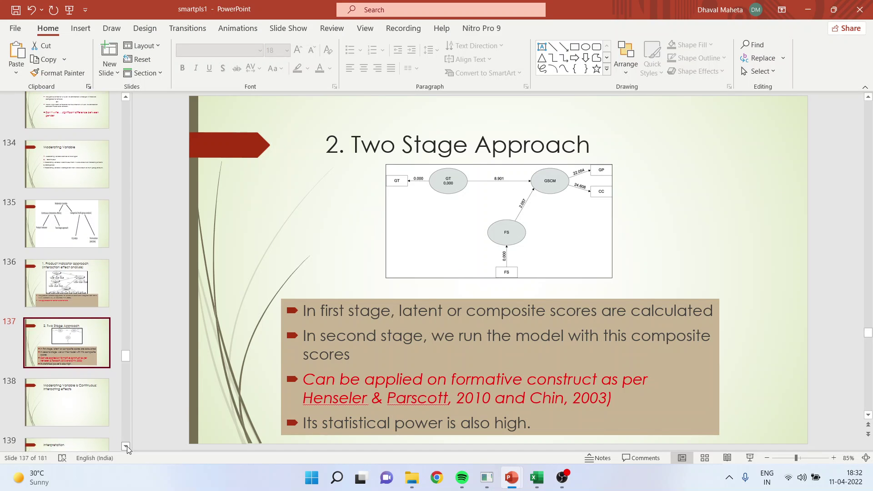
{"action": "scroll", "coordinate": [127, 446], "scroll_direction": "down", "scroll_amount": 4}
{"action": "scroll", "coordinate": [632, 431], "scroll_direction": "down", "scroll_amount": 2}
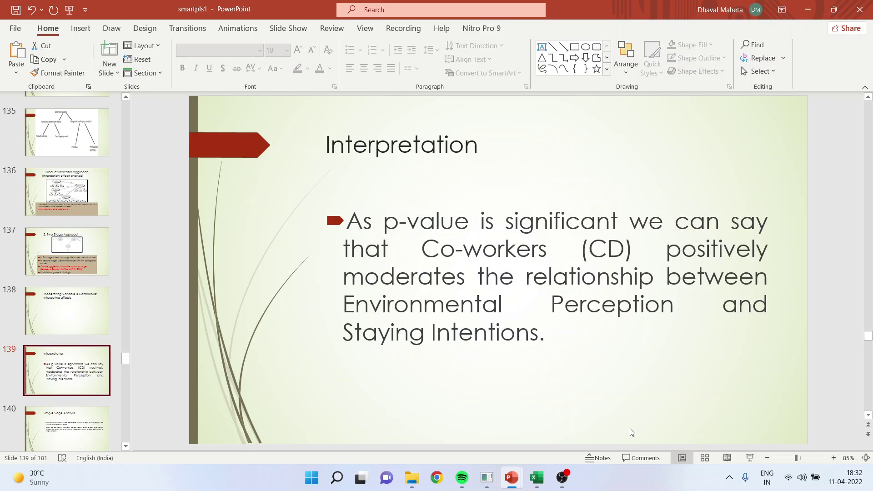
{"action": "left_click", "coordinate": [750, 458]}
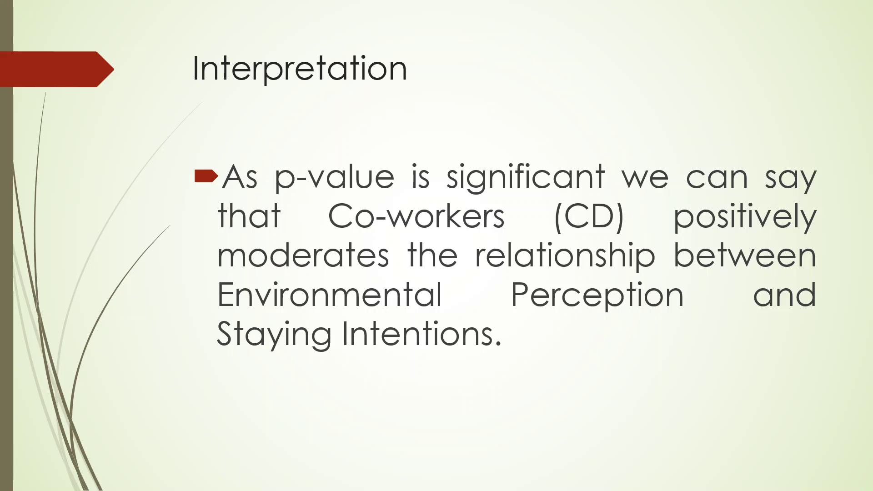
{"action": "key", "text": "Escape"}
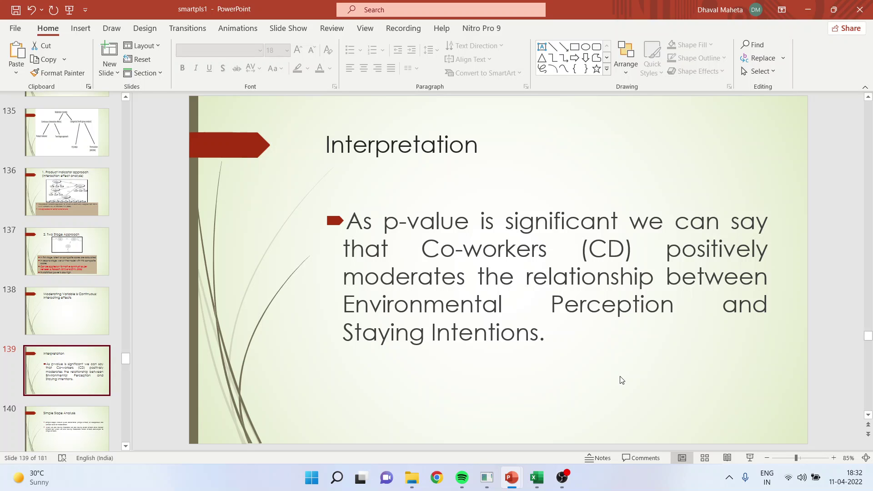
{"action": "left_click", "coordinate": [487, 478]}
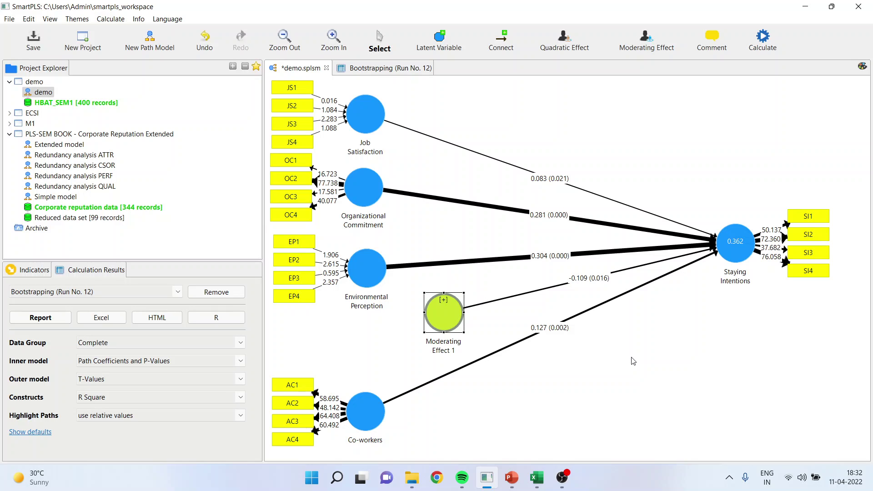
Step: Run the PLS algorithm and view the Moderating Effect 1 simple slope plot at −1 SD, mean, +1 SD
{"action": "left_click", "coordinate": [760, 44]}
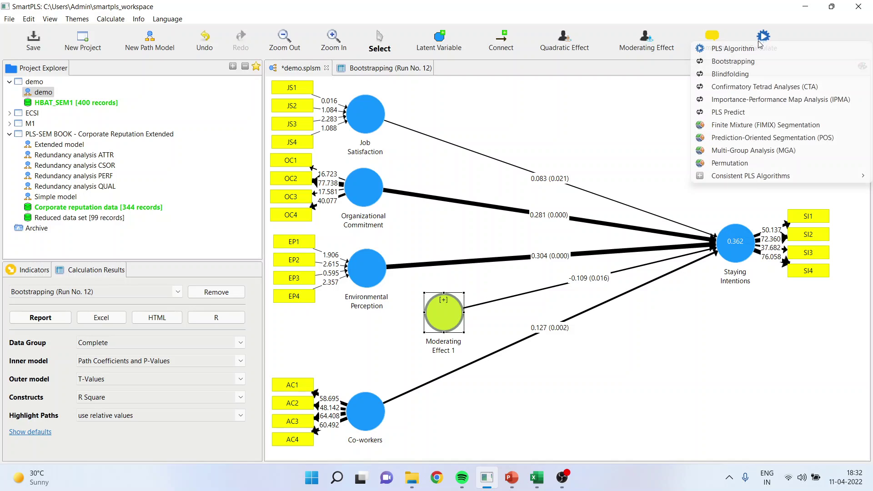
{"action": "left_click", "coordinate": [756, 49]}
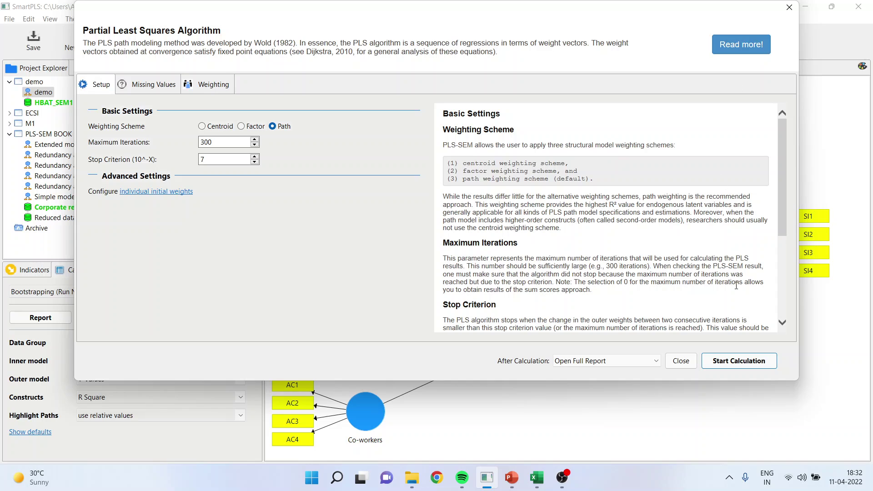
{"action": "left_click", "coordinate": [740, 365]}
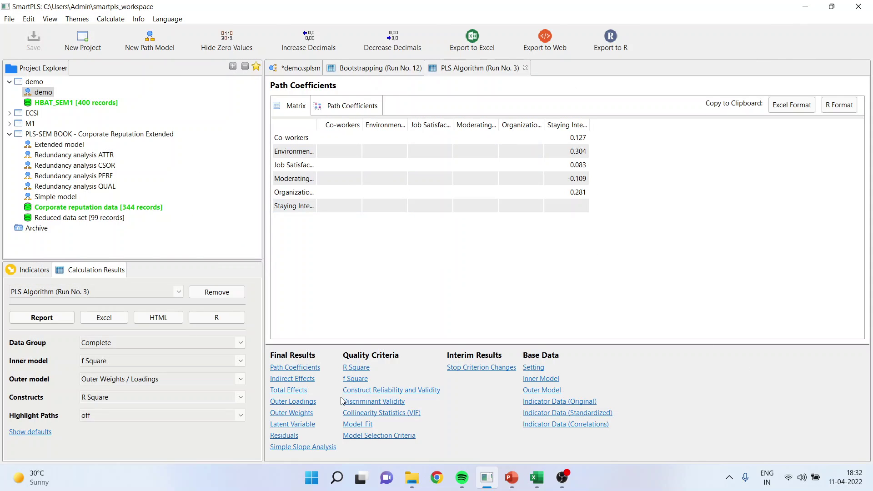
{"action": "left_click", "coordinate": [323, 446]}
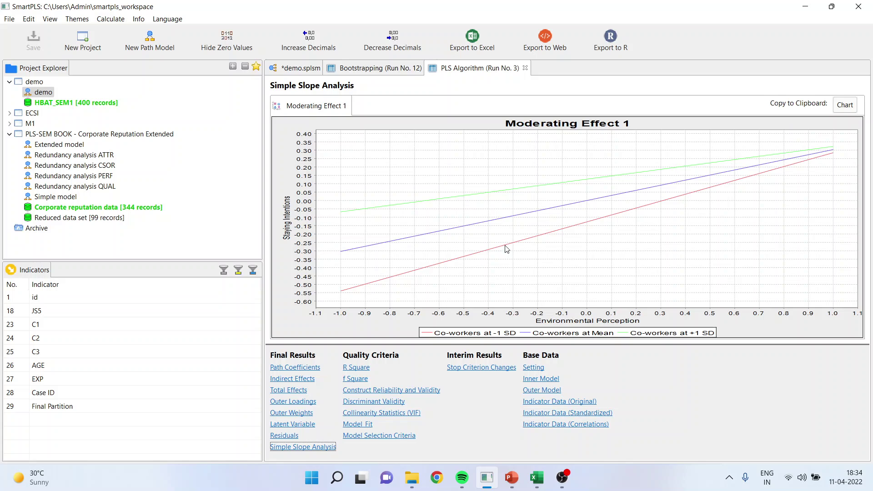
{"action": "left_click", "coordinate": [516, 482]}
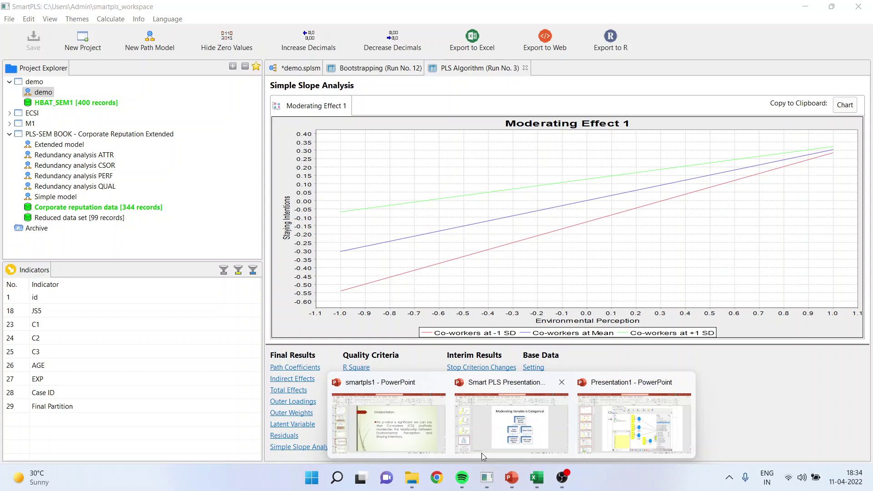
Step: Present smartpls1 slide 141 on ±1 SD Co-workers effects full screen, then return to SmartPLS
{"action": "left_click", "coordinate": [391, 400]}
{"action": "key", "text": "Down"}
{"action": "key", "text": "Down"}
{"action": "key", "text": "Down"}
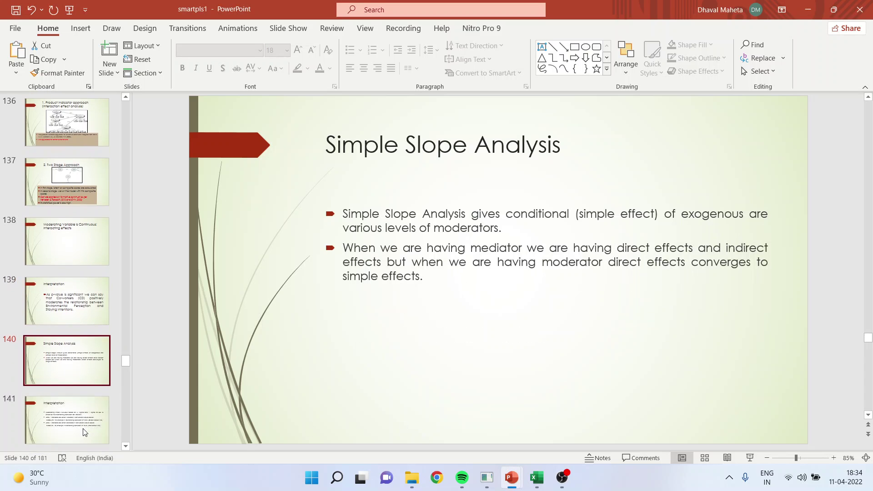
{"action": "key", "text": "Up"}
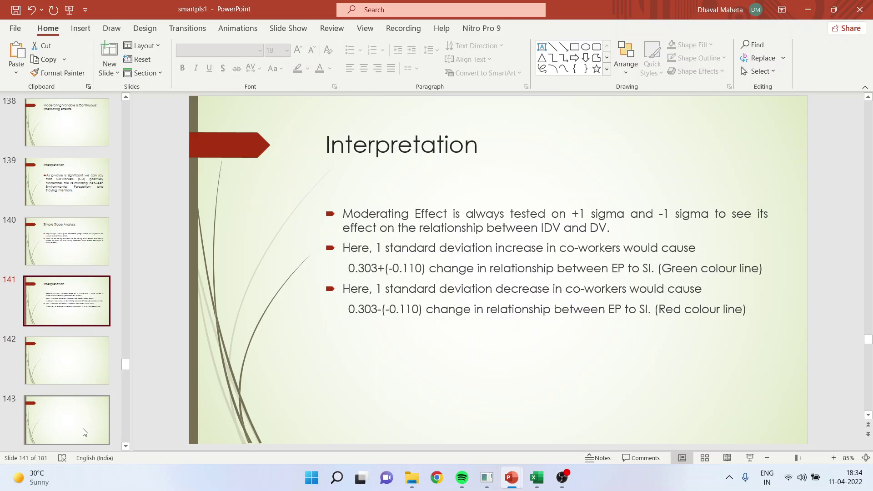
{"action": "left_click", "coordinate": [749, 457]}
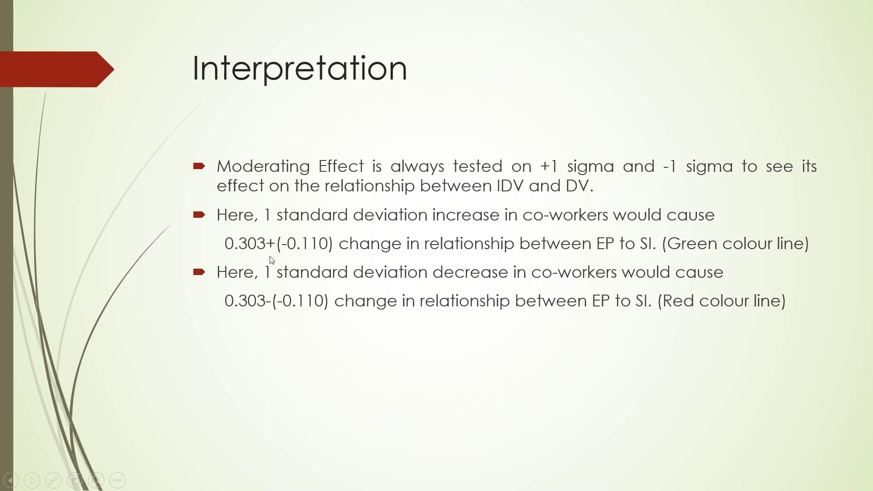
{"action": "key", "text": "Escape"}
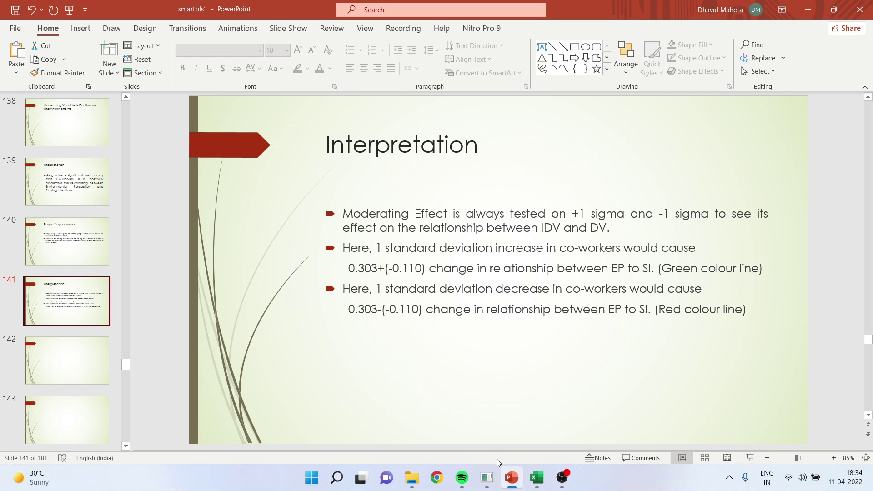
{"action": "left_click", "coordinate": [487, 479]}
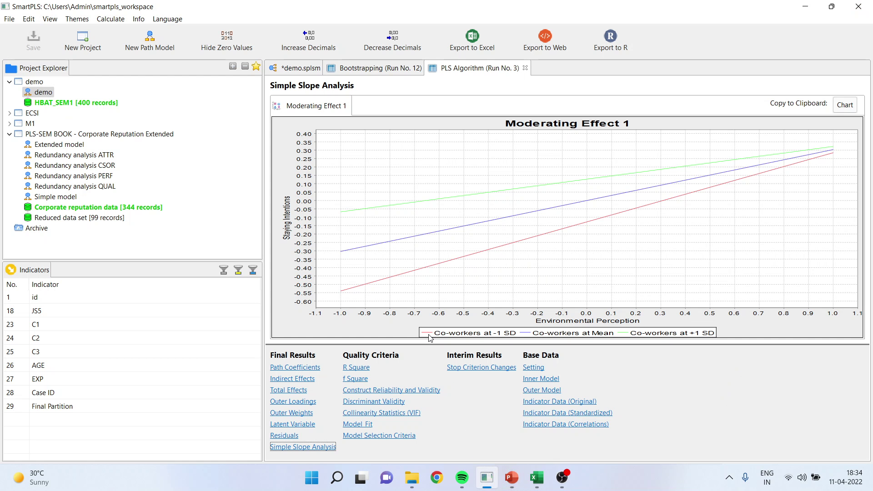
Step: Compare the bootstrapped Environmental Perception and Moderating Effect 1 paths to Staying Intentions
{"action": "left_click", "coordinate": [377, 69]}
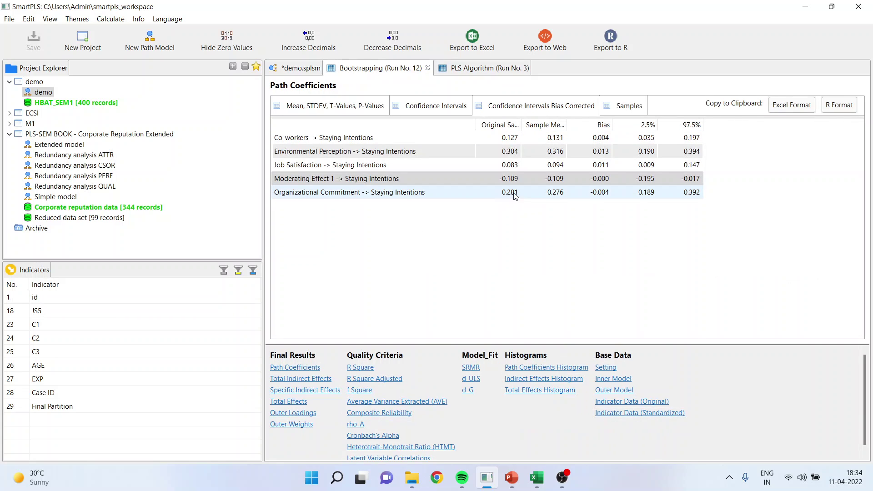
{"action": "left_click", "coordinate": [365, 182]}
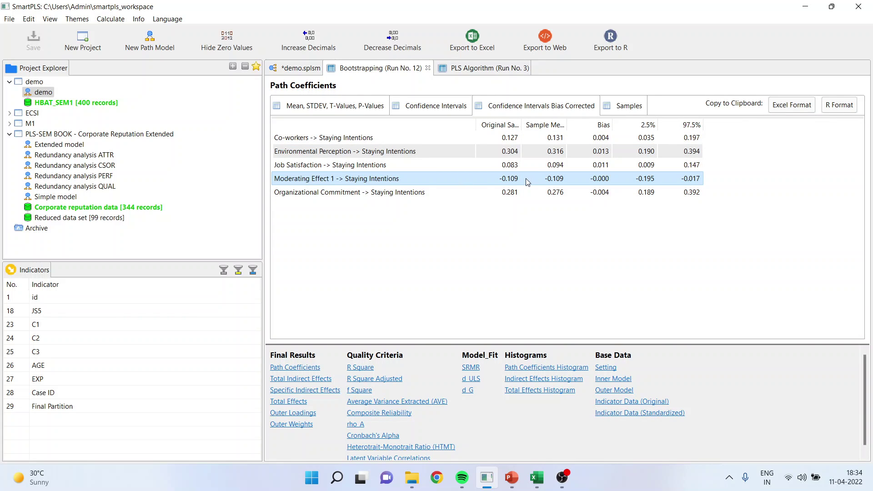
{"action": "left_click", "coordinate": [395, 155]}
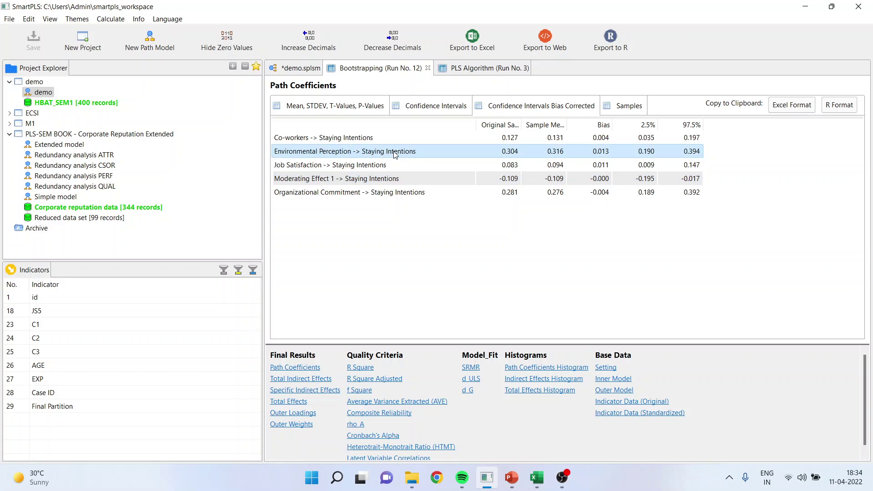
{"action": "left_click", "coordinate": [395, 181]}
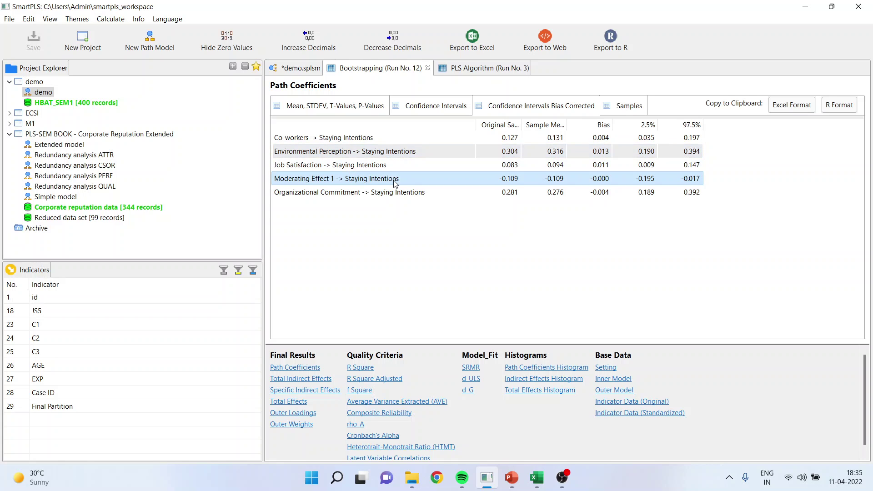
{"action": "left_click", "coordinate": [354, 154]}
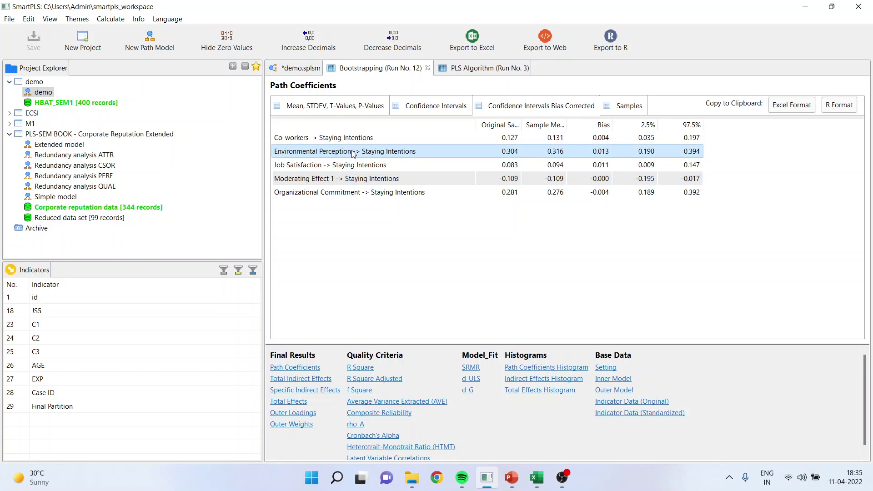
Step: Check the path diagram and simple slope results, then reselect the Moderating Effect 1 row
{"action": "left_click", "coordinate": [304, 69]}
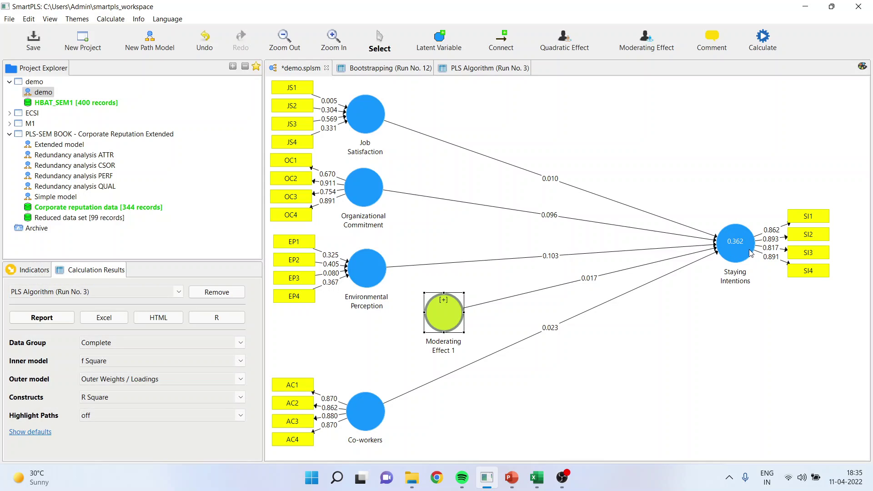
{"action": "left_click", "coordinate": [486, 69]}
{"action": "left_click", "coordinate": [373, 70]}
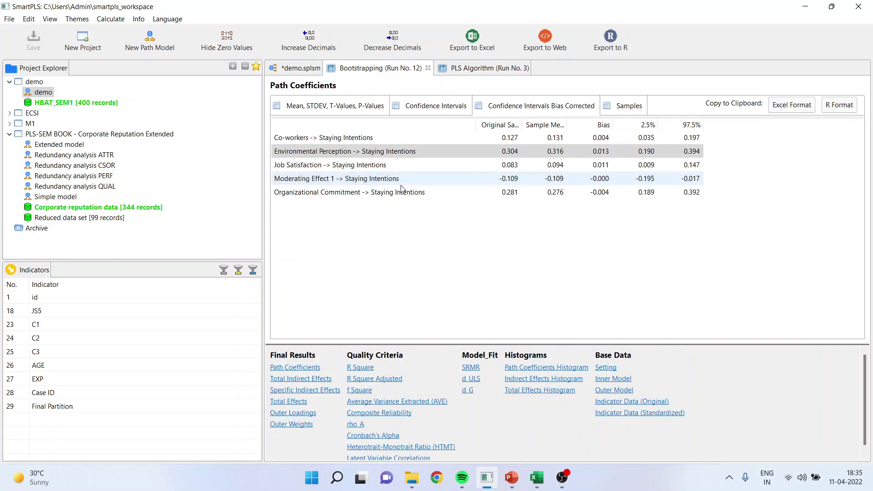
{"action": "left_click", "coordinate": [402, 180]}
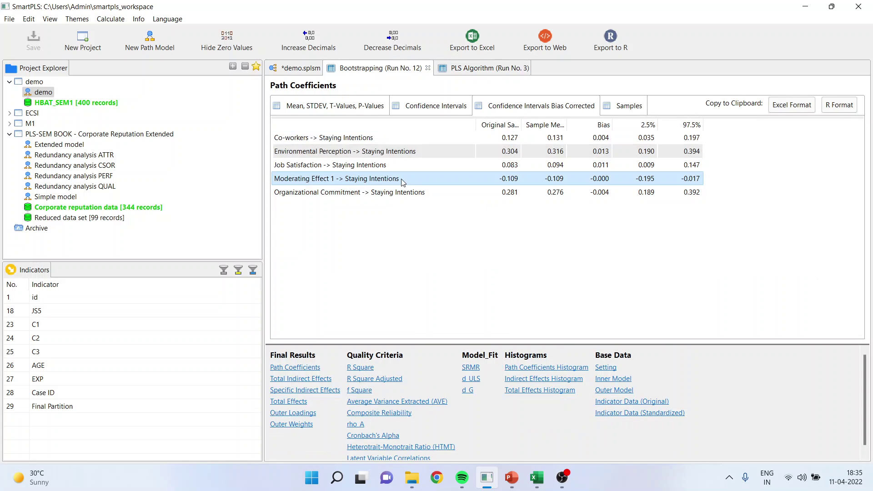
{"action": "left_click", "coordinate": [511, 477]}
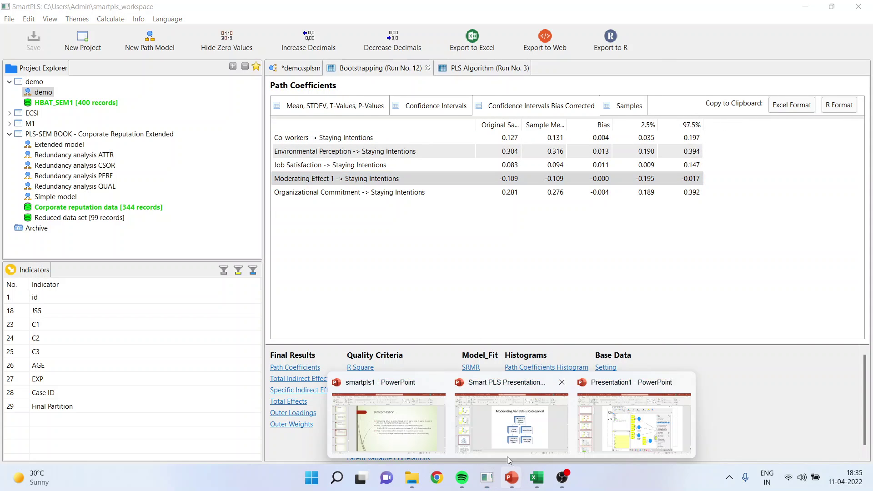
{"action": "left_click", "coordinate": [389, 423]}
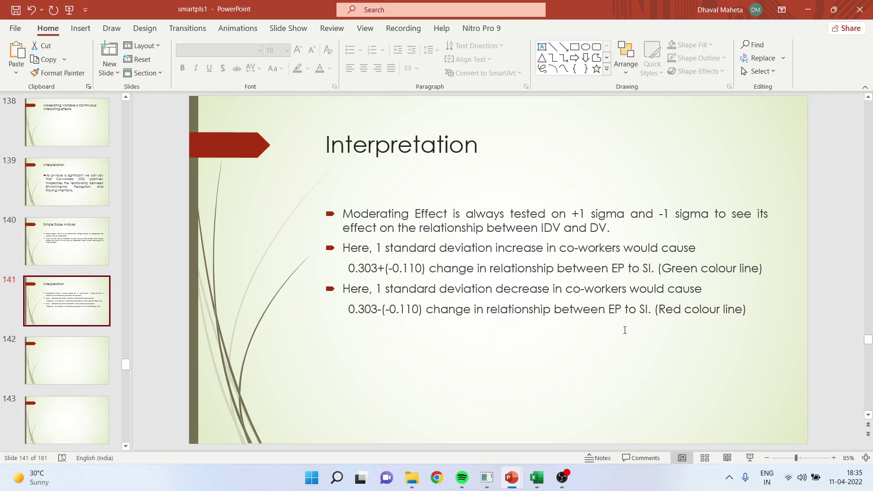
{"action": "left_click", "coordinate": [491, 476]}
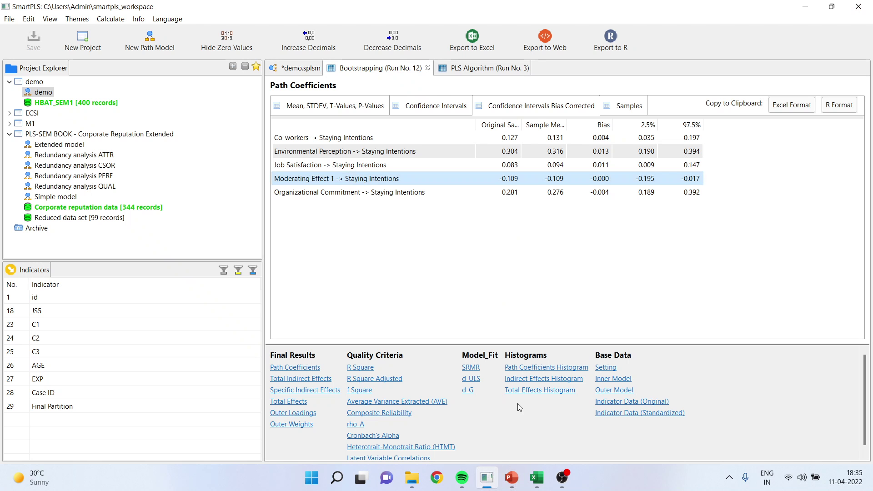
Step: On the path model diagram, open and cancel the Bootstrapping settings without running any calculation
{"action": "left_click", "coordinate": [306, 73]}
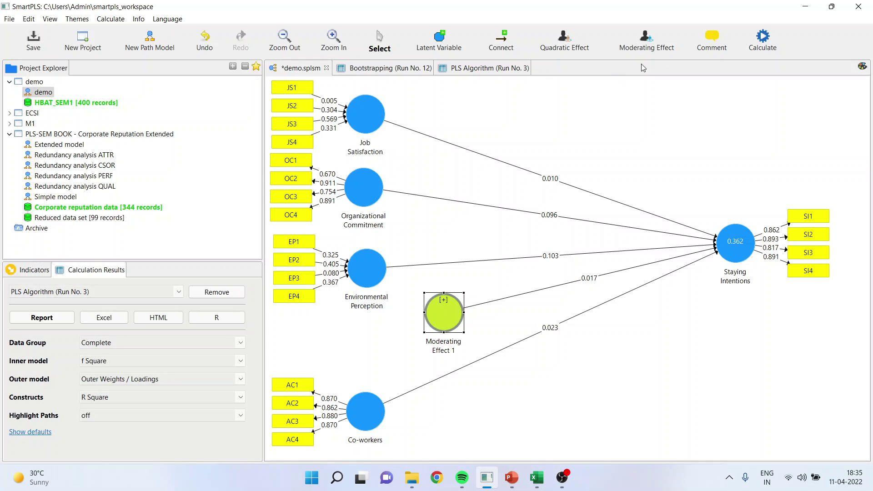
{"action": "left_click", "coordinate": [765, 39]}
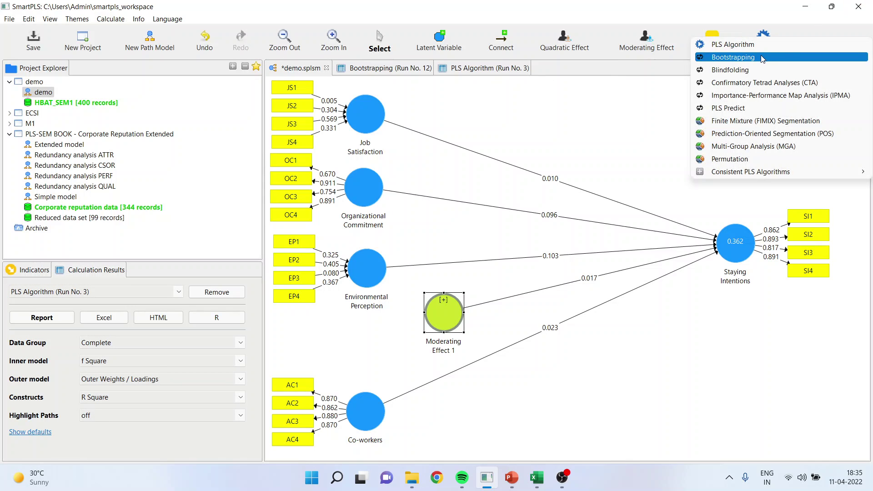
{"action": "left_click", "coordinate": [760, 57]}
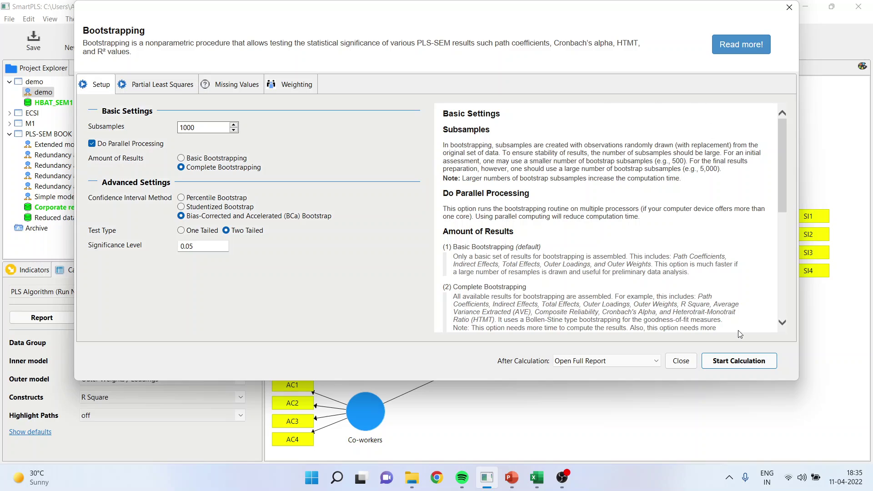
{"action": "left_click", "coordinate": [678, 360]}
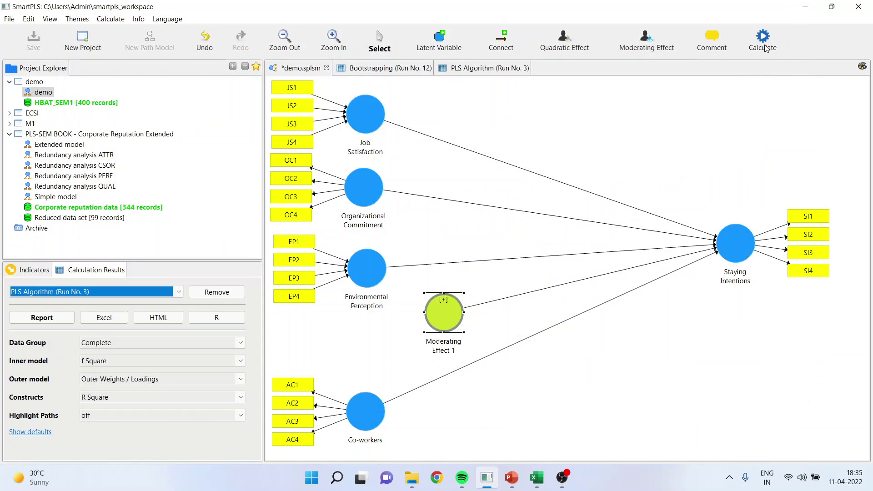
{"action": "left_click", "coordinate": [765, 45]}
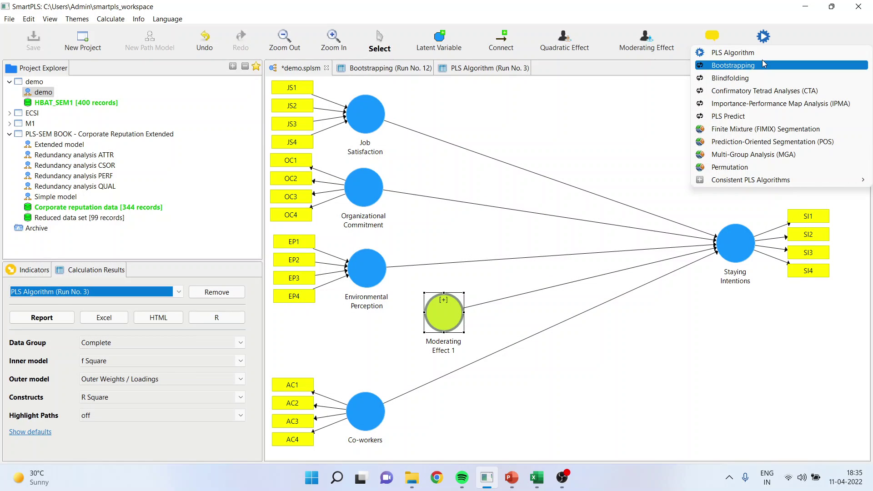
{"action": "left_click", "coordinate": [646, 102]}
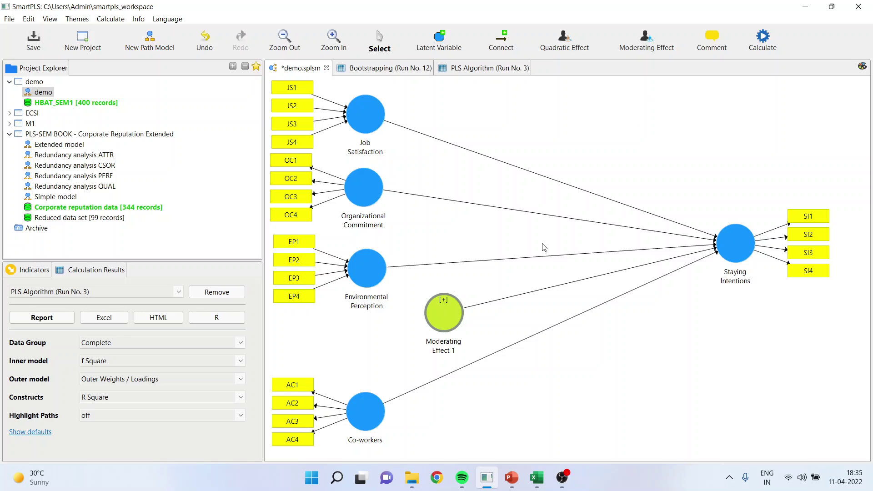
Step: Delete Moderating Effect 1 from the model and select Staying Intentions
{"action": "mouse_move", "coordinate": [447, 323]}
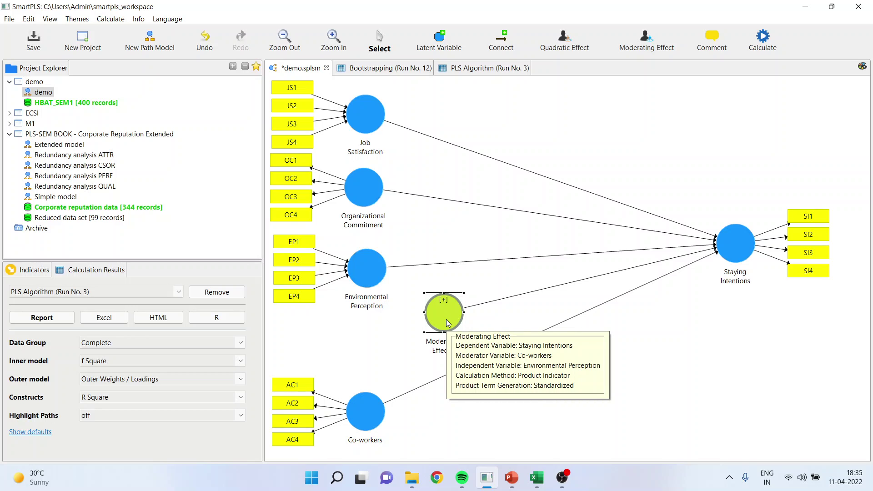
{"action": "key", "text": "Delete"}
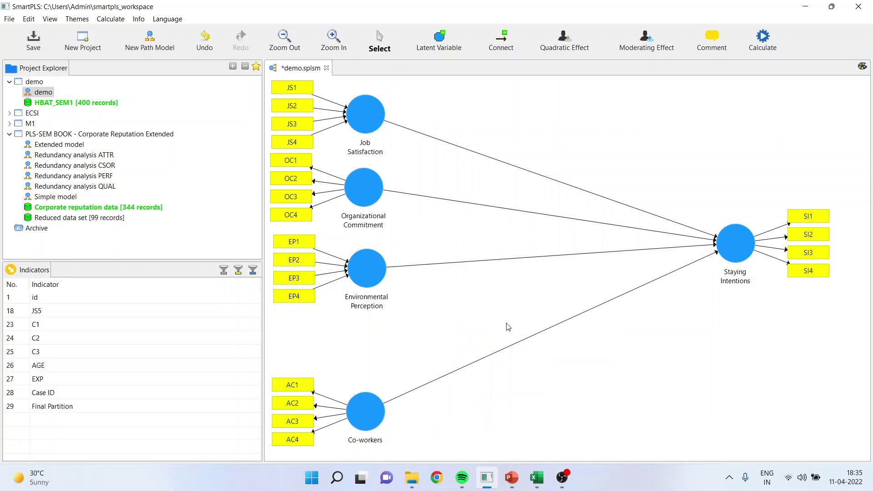
{"action": "left_click", "coordinate": [748, 253]}
Step: Add a moderating effect on Staying Intentions: Co-workers moderating, Environmental Perception as independent variable
{"action": "right_click", "coordinate": [748, 252]}
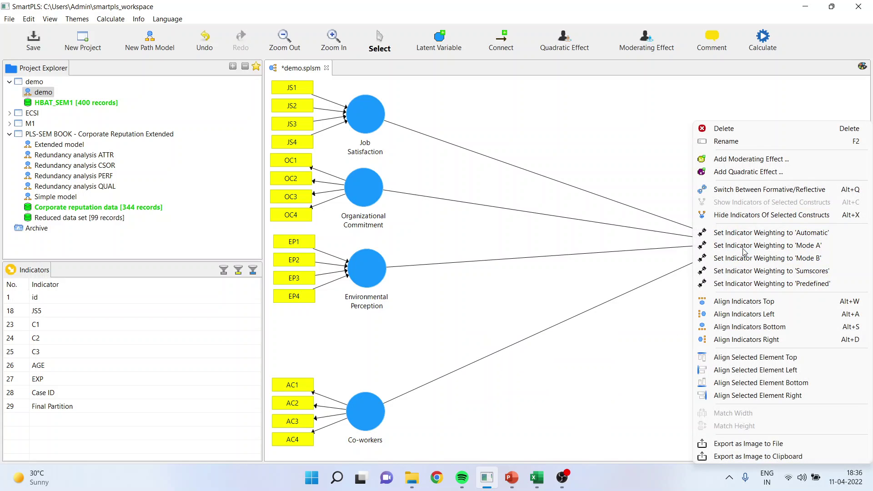
{"action": "left_click", "coordinate": [750, 160]}
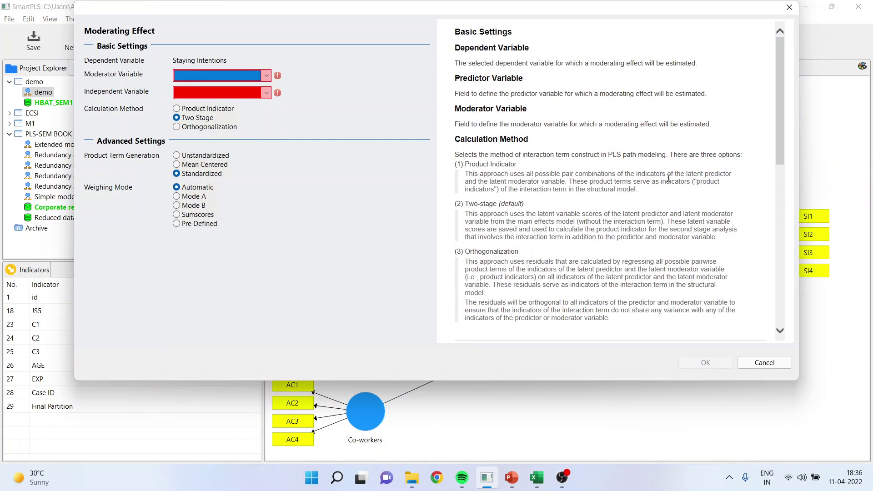
{"action": "left_click", "coordinate": [268, 75]}
{"action": "left_click", "coordinate": [245, 85]}
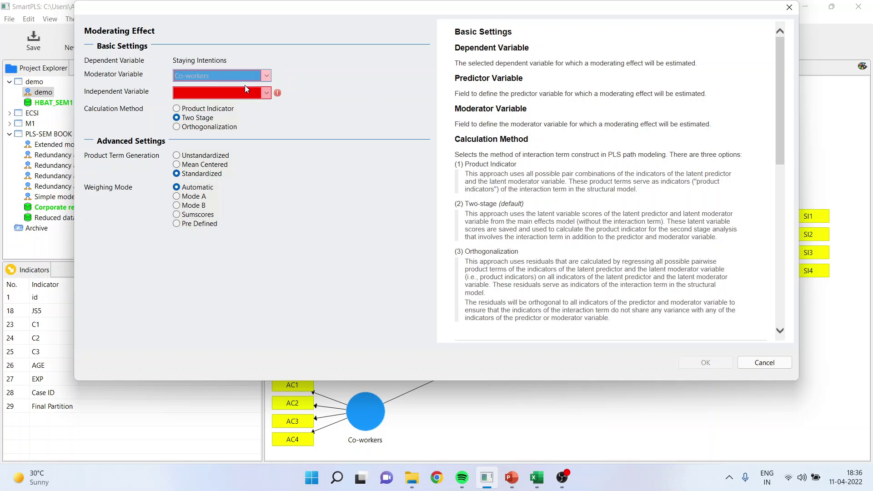
{"action": "left_click", "coordinate": [267, 93]}
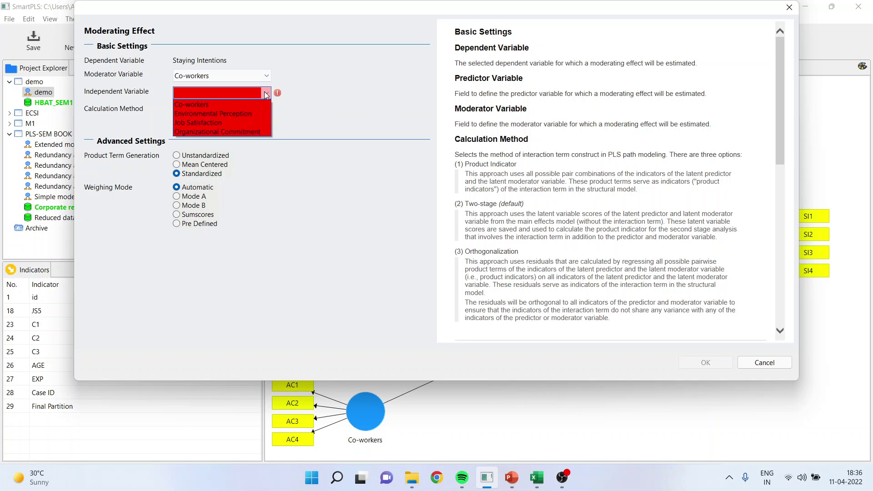
{"action": "left_click", "coordinate": [249, 113]}
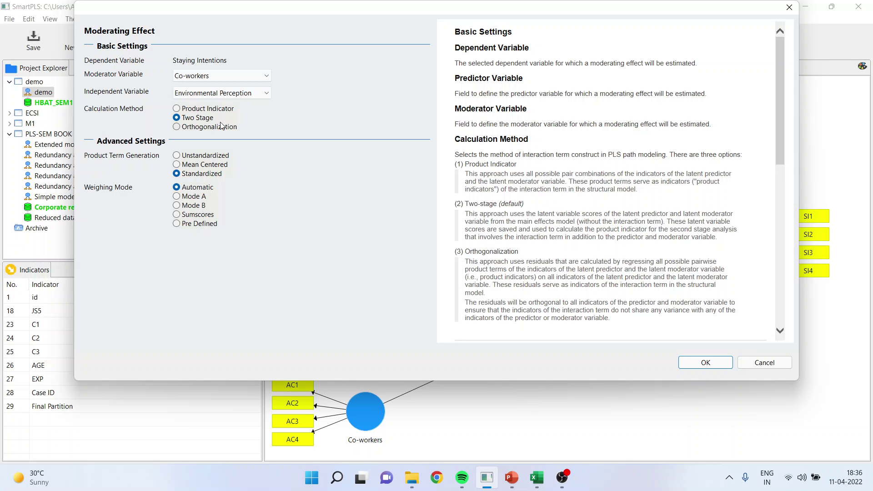
Step: Confirm the two-stage moderating effect, move Moderating Effect 1 left, and show its indicator
{"action": "left_click", "coordinate": [705, 362]}
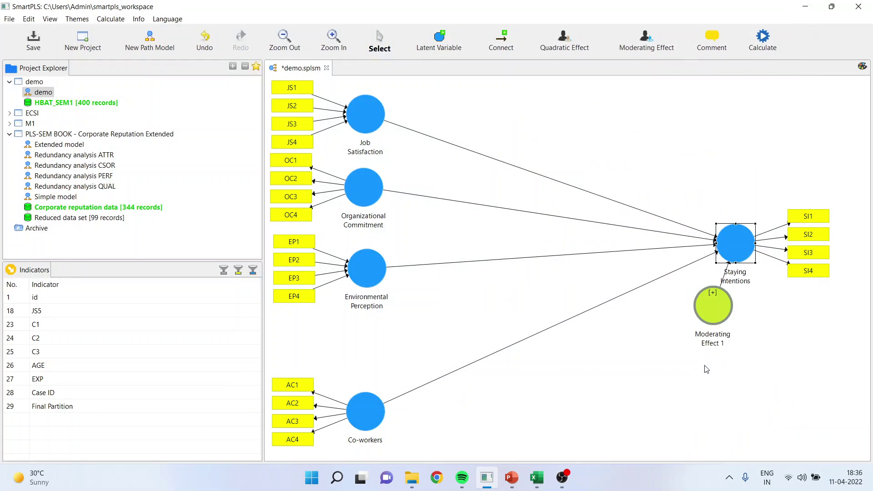
{"action": "left_click_drag", "start_coordinate": [716, 321], "coordinate": [544, 306]}
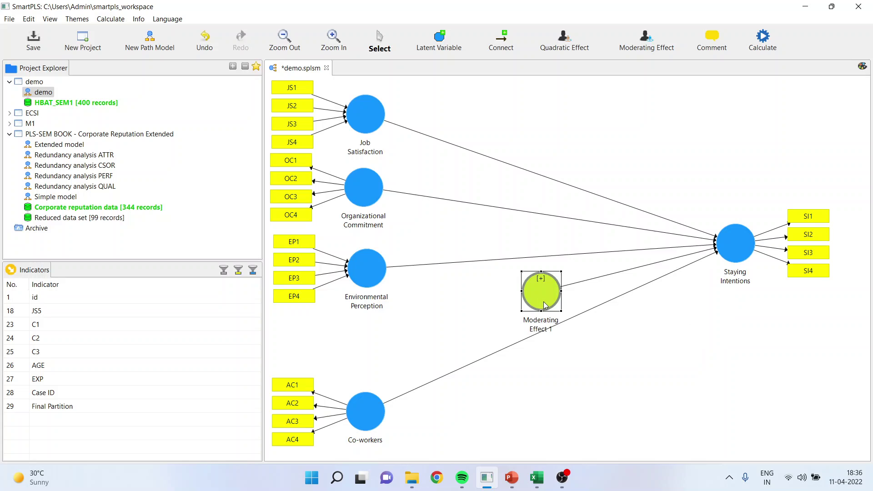
{"action": "right_click", "coordinate": [543, 304]}
{"action": "left_click", "coordinate": [589, 205]}
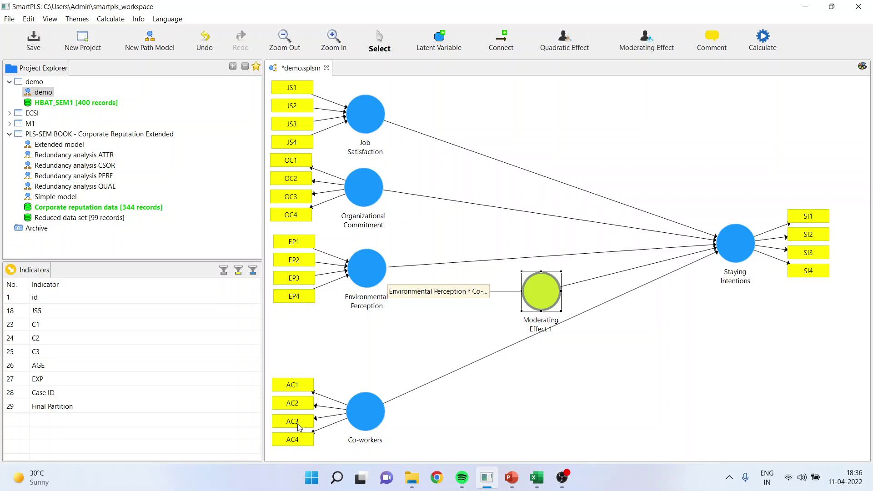
Step: Widen the Environmental Perception * Co-workers indicator label and place the node below Environmental Perception
{"action": "left_click", "coordinate": [364, 274]}
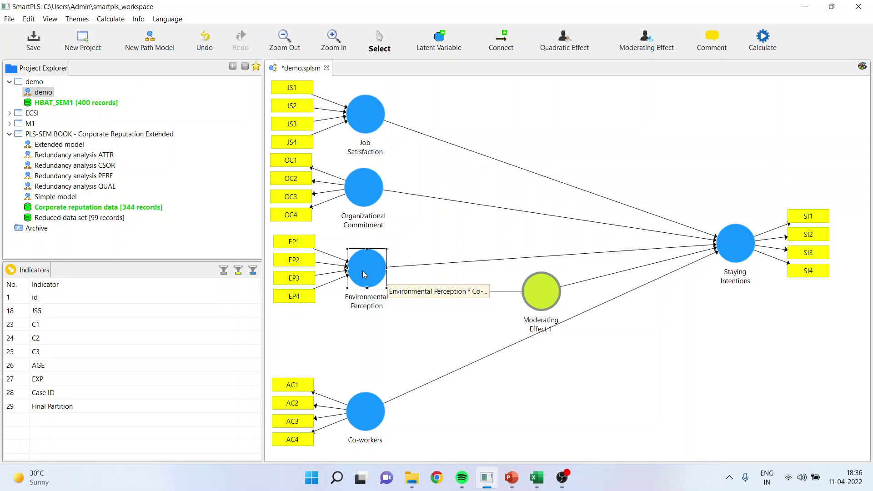
{"action": "left_click", "coordinate": [370, 414]}
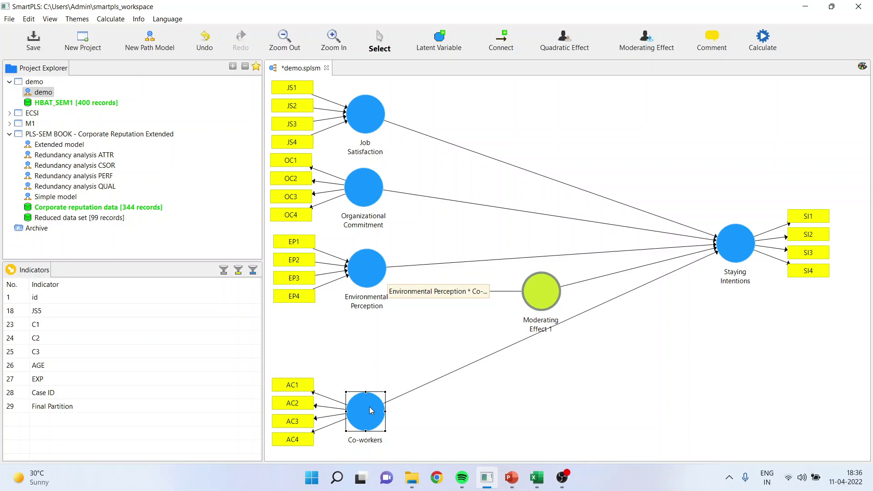
{"action": "left_click", "coordinate": [409, 295]}
{"action": "left_click_drag", "start_coordinate": [388, 295], "coordinate": [326, 293]}
{"action": "left_click", "coordinate": [538, 295]}
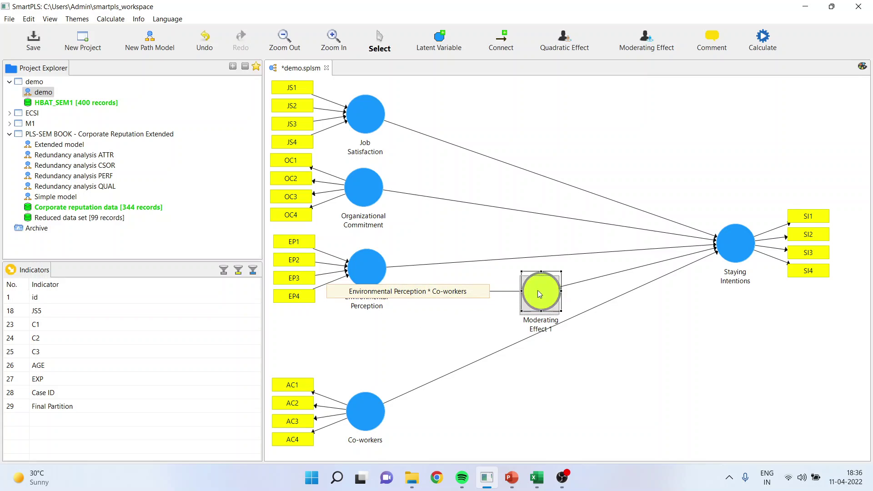
{"action": "left_click_drag", "start_coordinate": [481, 318], "coordinate": [473, 316]}
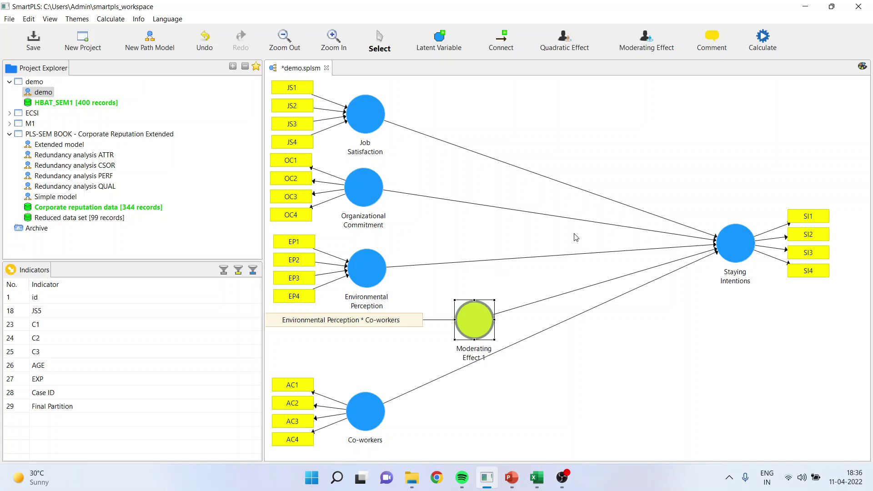
Step: Run bootstrapping on the moderated model with the default 1000 subsamples
{"action": "left_click", "coordinate": [759, 43]}
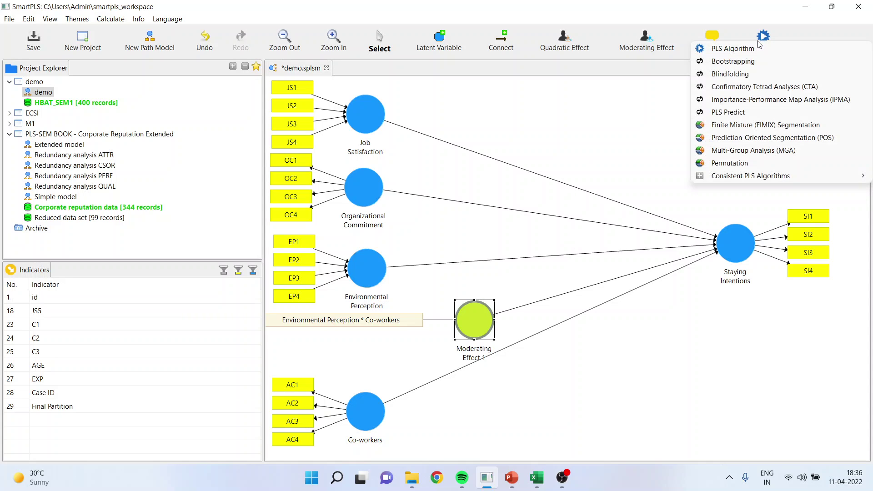
{"action": "left_click", "coordinate": [754, 60]}
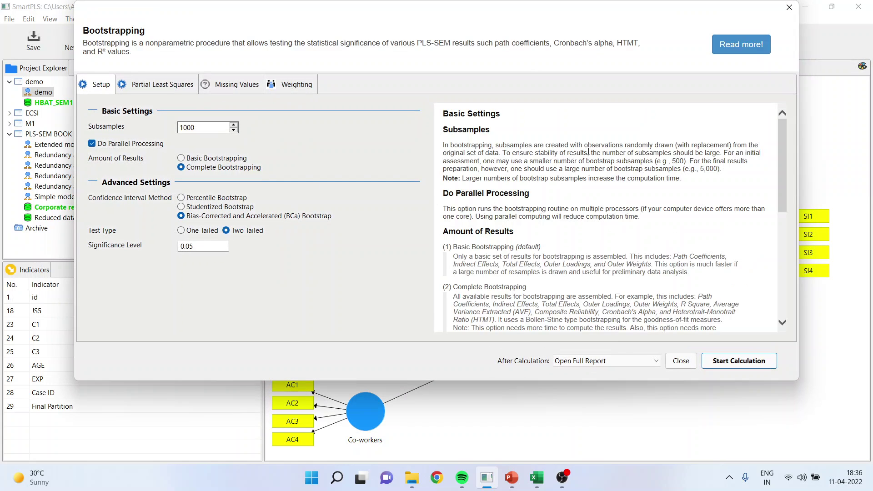
{"action": "left_click", "coordinate": [721, 362]}
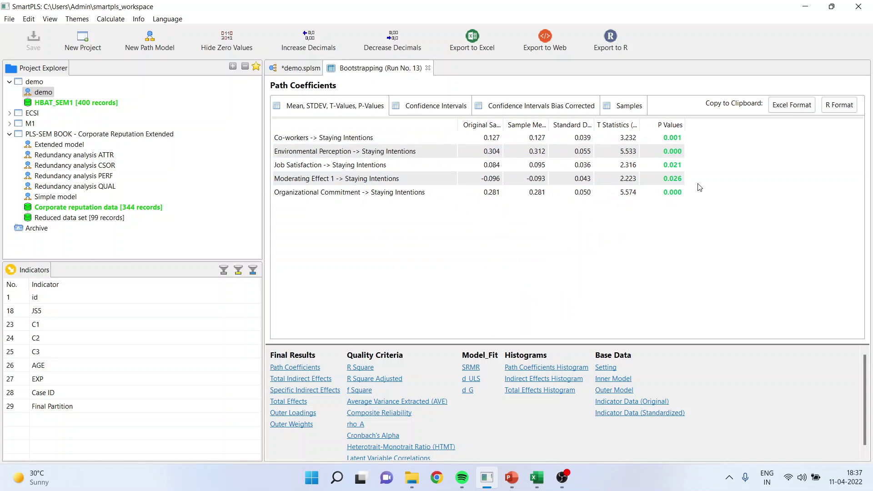
Step: Check the Moderating Effect 1 result (−0.096, p 0.026), then nudge its node right in the diagram
{"action": "left_click", "coordinate": [680, 180]}
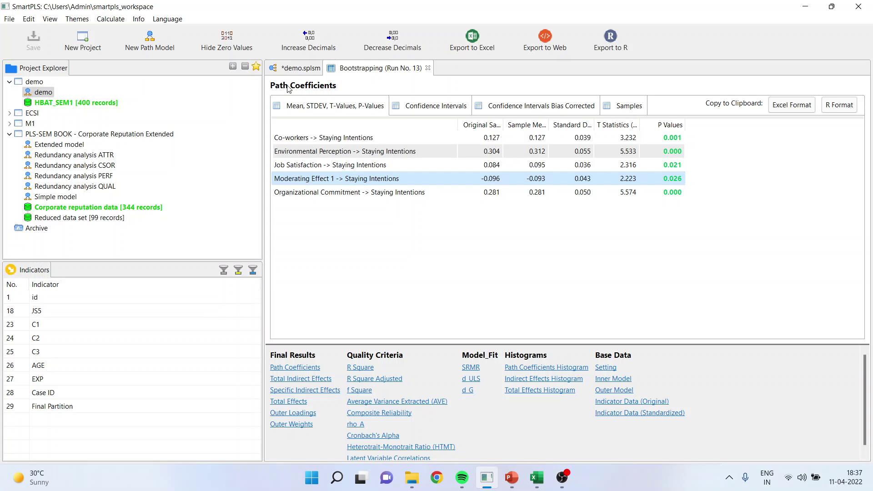
{"action": "left_click", "coordinate": [296, 72]}
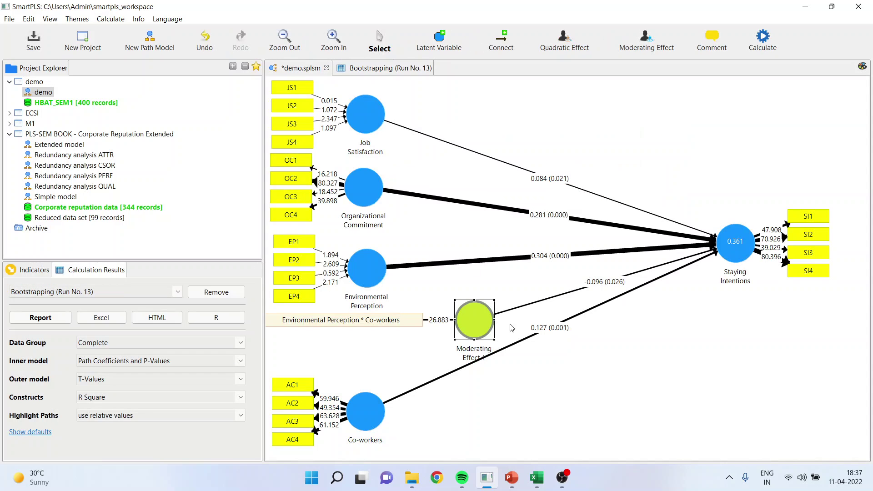
{"action": "left_click_drag", "start_coordinate": [481, 323], "coordinate": [505, 314]}
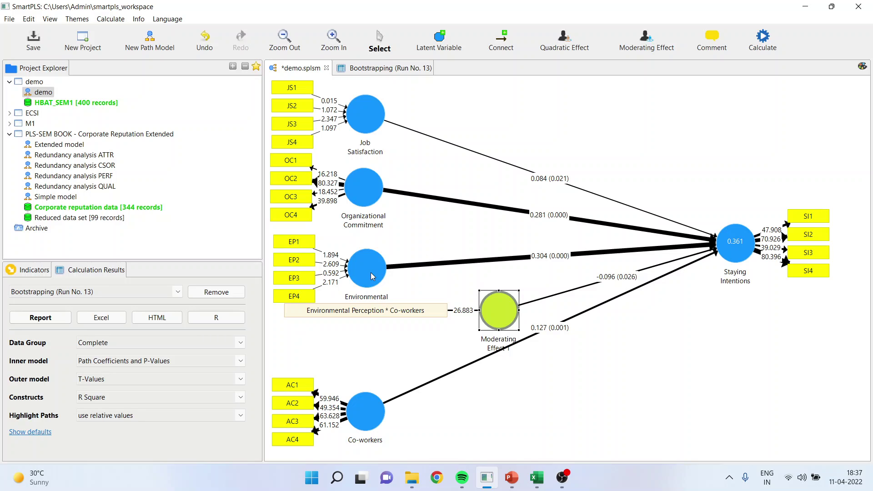
{"action": "mouse_move", "coordinate": [498, 313]}
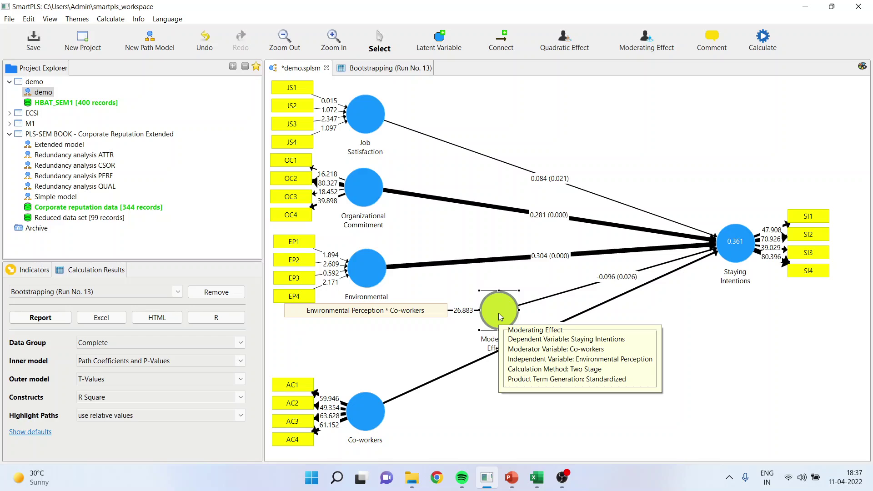
{"action": "left_click", "coordinate": [501, 40]}
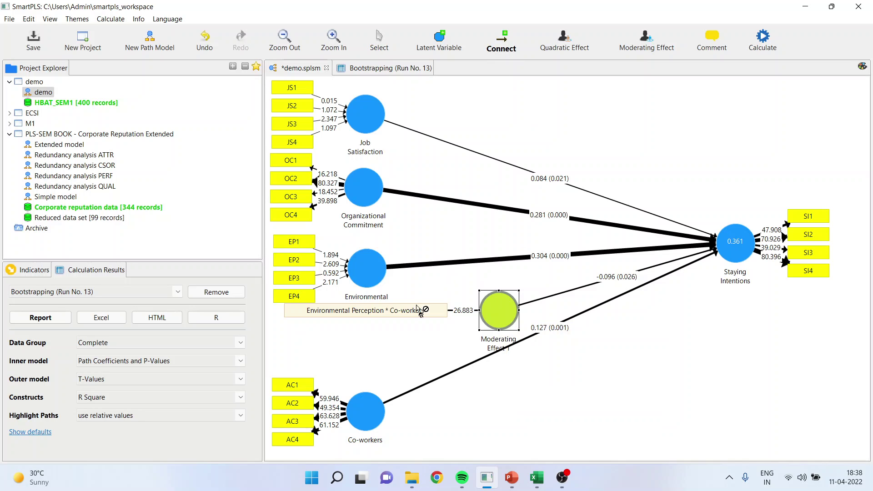
Step: Draw a Co-workers → Environmental Perception path, then delete it as wrongly directed
{"action": "left_click", "coordinate": [365, 411]}
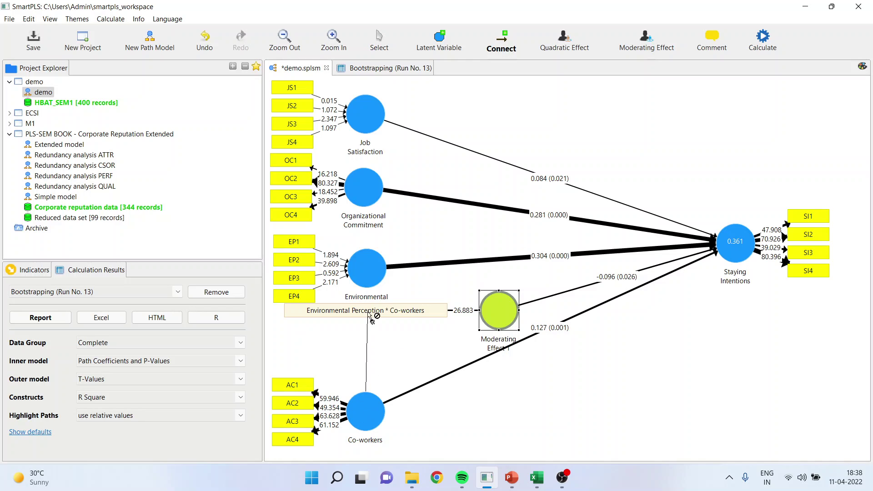
{"action": "left_click", "coordinate": [367, 284]}
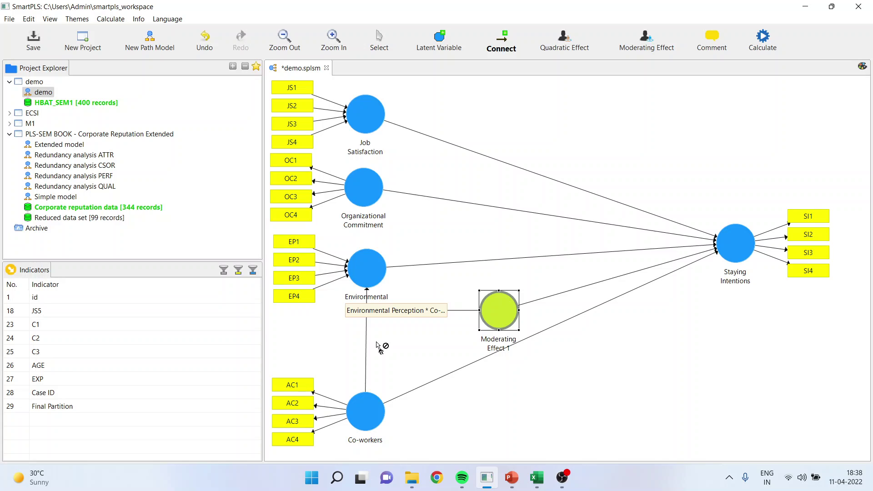
{"action": "left_click", "coordinate": [381, 45]}
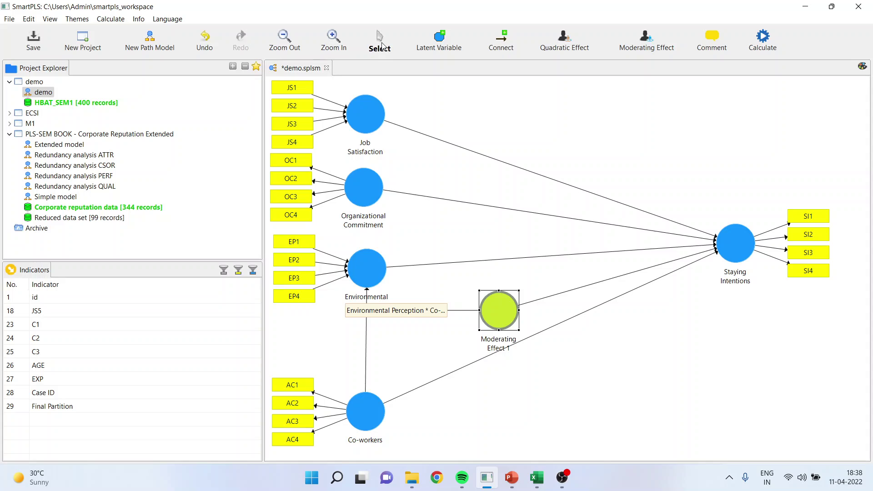
{"action": "left_click", "coordinate": [366, 340]}
{"action": "key", "text": "Delete"}
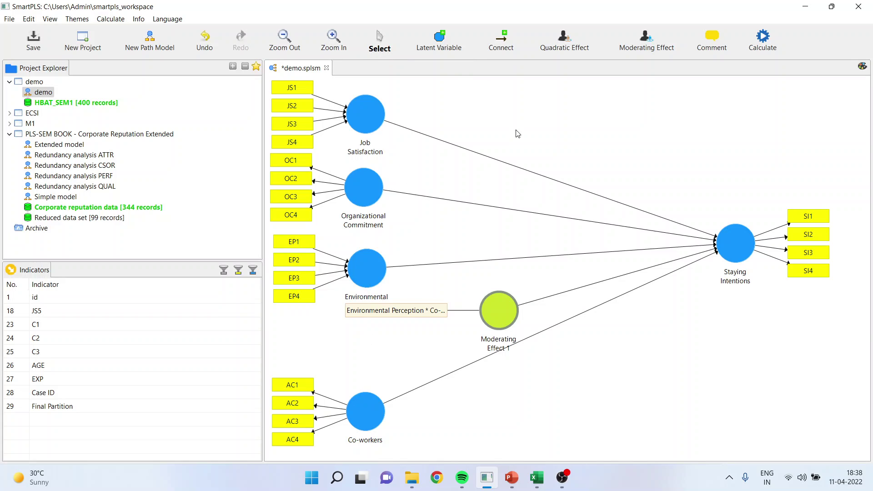
Step: Connect Environmental Perception to Co-workers with a new path
{"action": "left_click", "coordinate": [501, 45]}
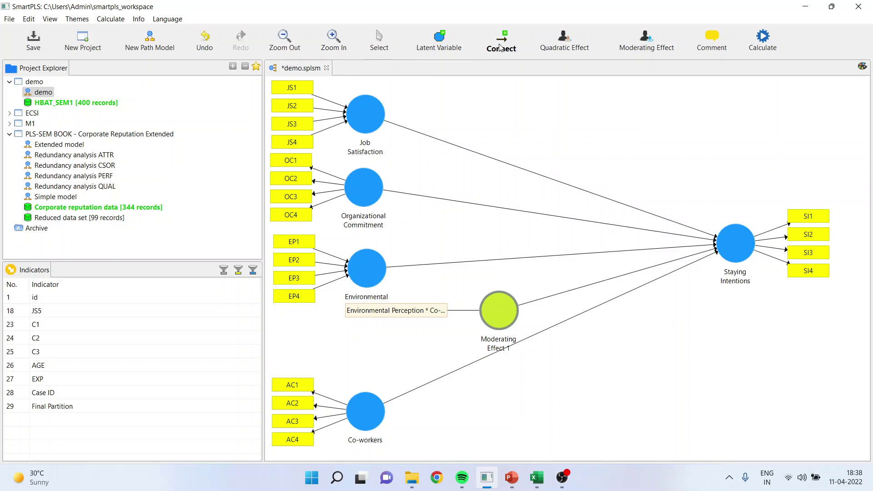
{"action": "left_click", "coordinate": [370, 273]}
{"action": "left_click", "coordinate": [366, 403]}
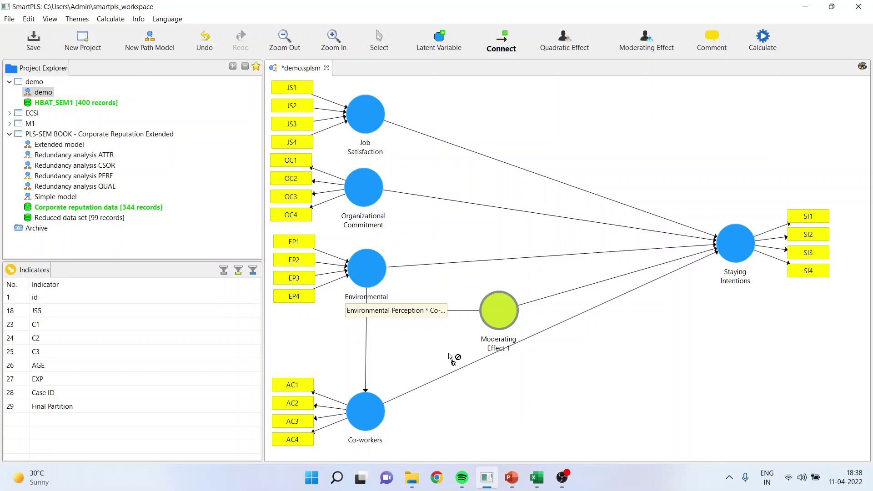
Step: Bootstrap the model with the new Environmental Perception → Co-workers path
{"action": "left_click", "coordinate": [765, 46]}
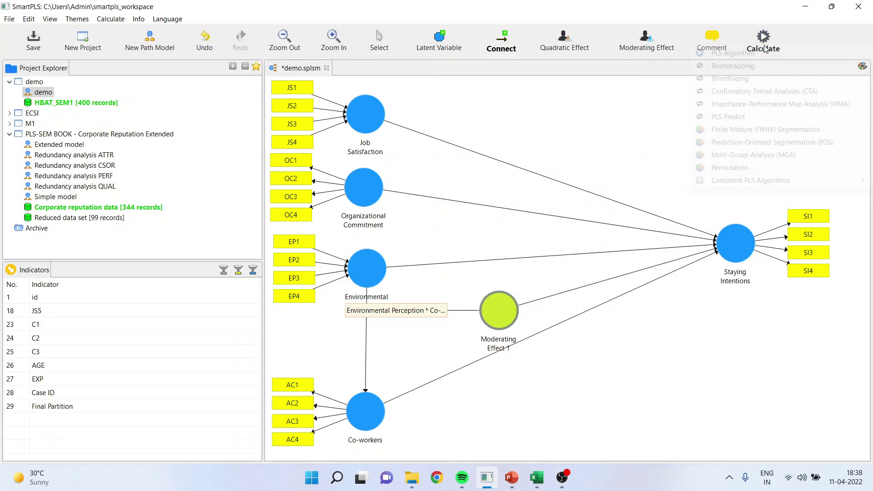
{"action": "left_click", "coordinate": [760, 66]}
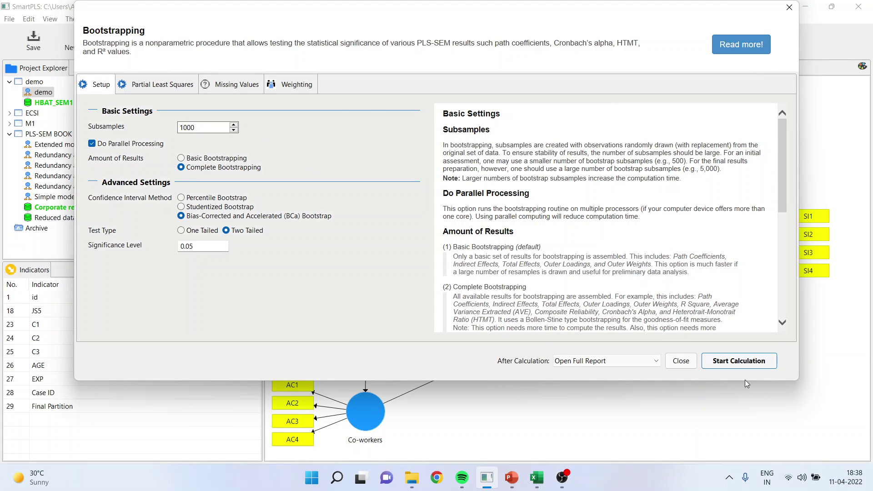
{"action": "left_click", "coordinate": [737, 362]}
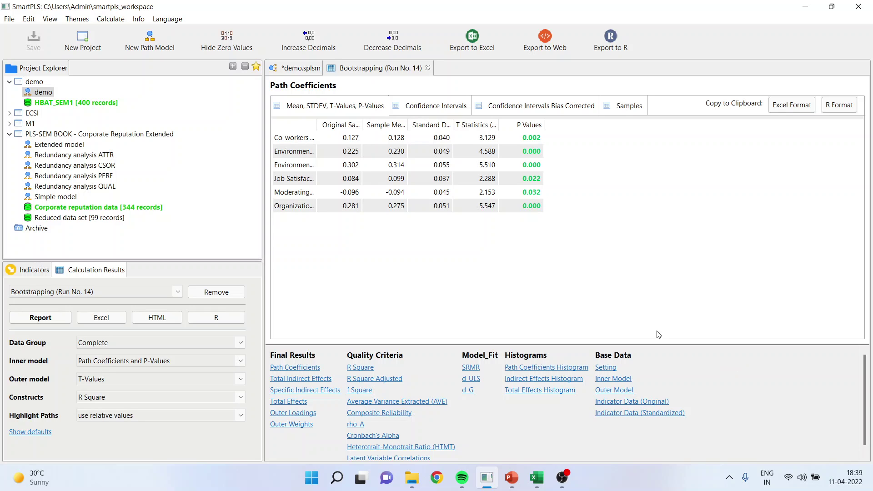
Step: Compare path coefficients with the Environmental Perception → Co-workers → Staying Intentions indirect effect (0.029, p 0.011)
{"action": "left_click", "coordinate": [303, 391]}
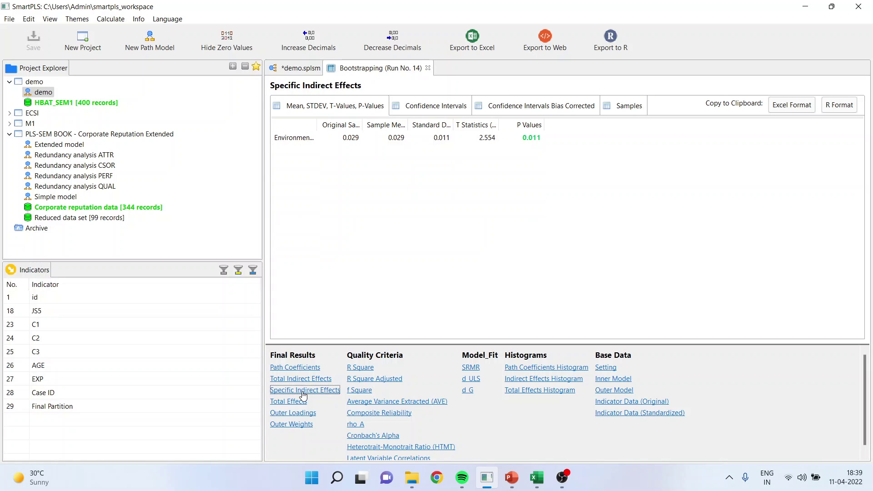
{"action": "left_click_drag", "start_coordinate": [316, 125], "coordinate": [513, 121]}
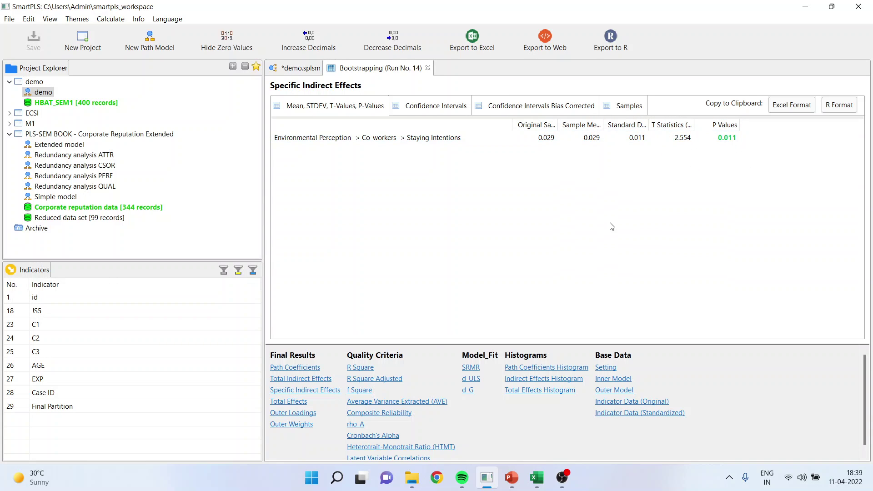
{"action": "left_click", "coordinate": [298, 368]}
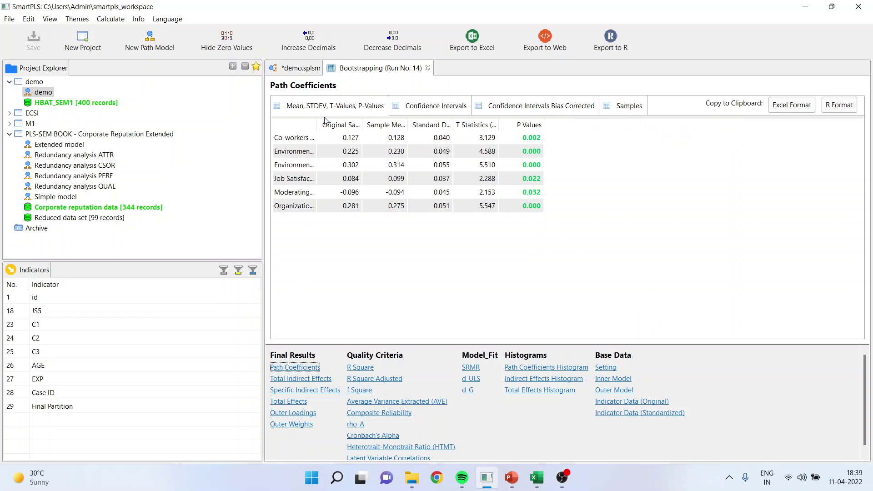
{"action": "left_click_drag", "start_coordinate": [317, 121], "coordinate": [451, 115]}
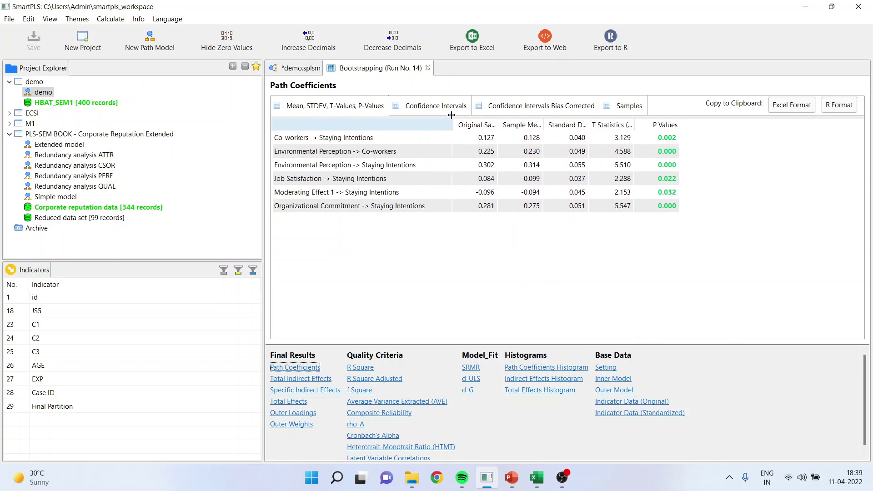
{"action": "left_click", "coordinate": [368, 194]}
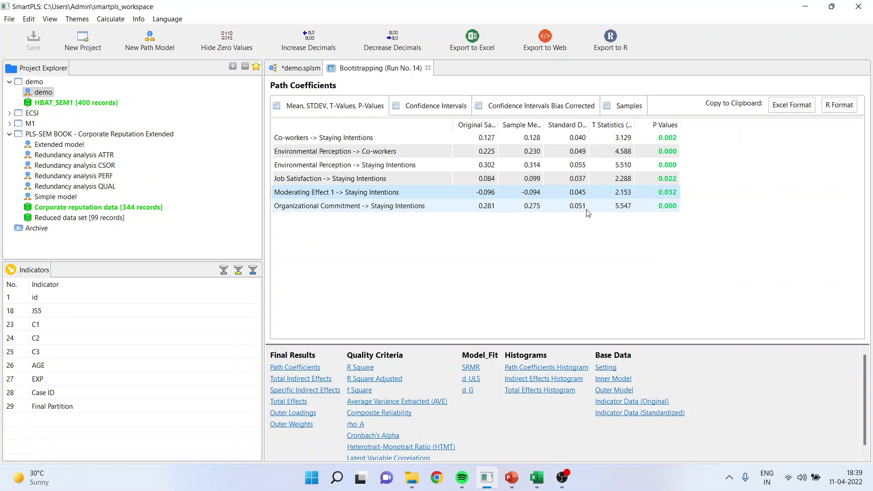
{"action": "left_click", "coordinate": [293, 391]}
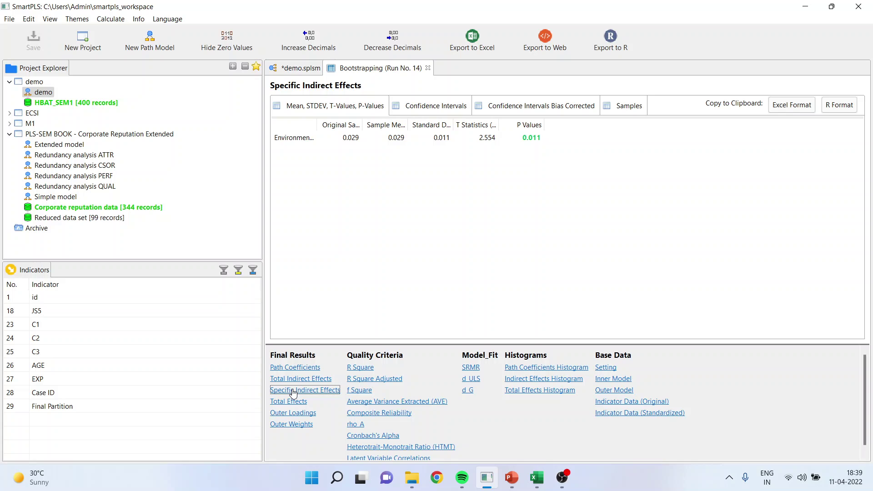